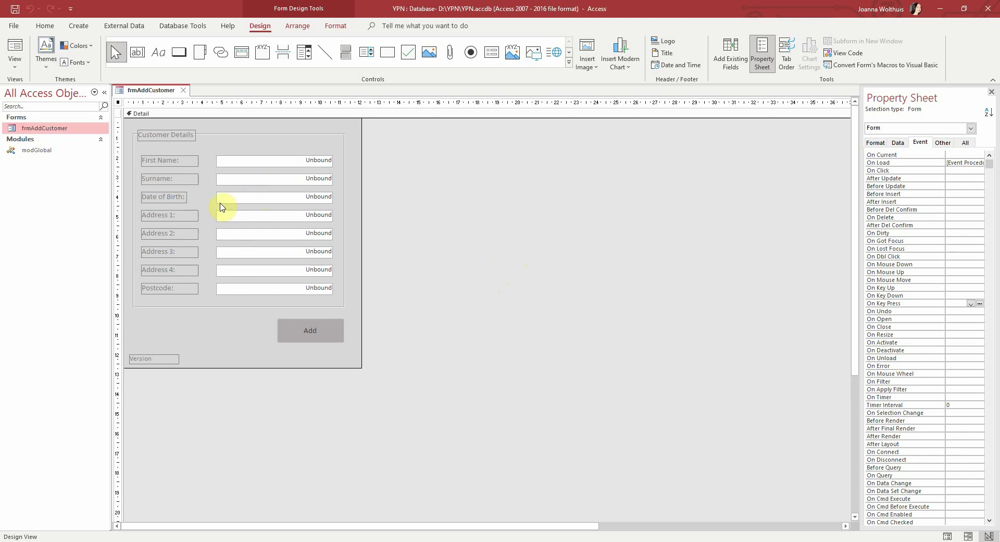
- Examine the form's VBA code, including the customer insert statement and the AfterUpdate and KeyPress character-limit procedures
key("alt+F11")
left_click(558, 111)
left_click_drag(283, 469, 447, 465)
left_click(757, 118)
left_click_drag(757, 117, 361, 118)
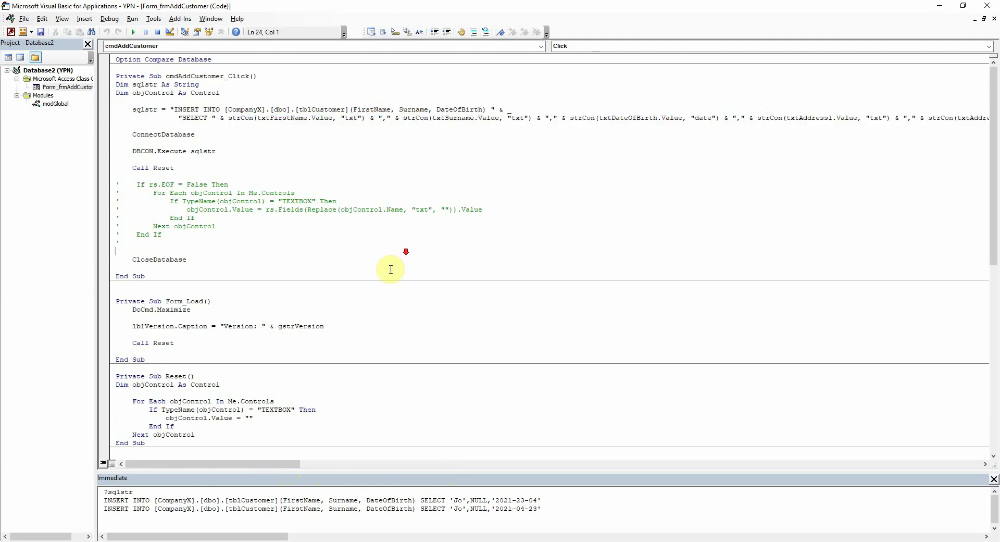
left_click(401, 251)
scroll(379, 297, "down", 15)
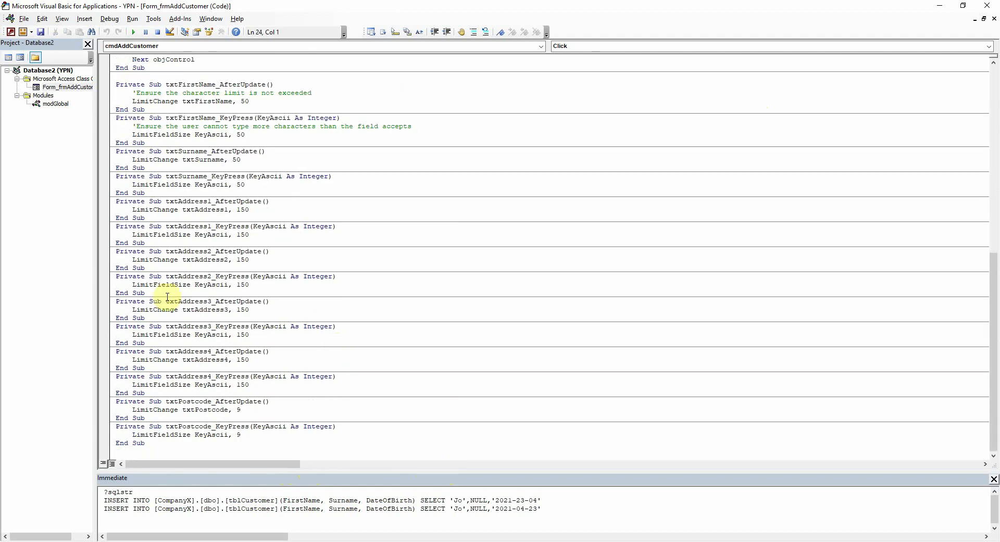
left_click_drag(156, 247, 114, 119)
left_click(191, 451)
left_click(228, 167)
scroll(351, 317, "up", 15)
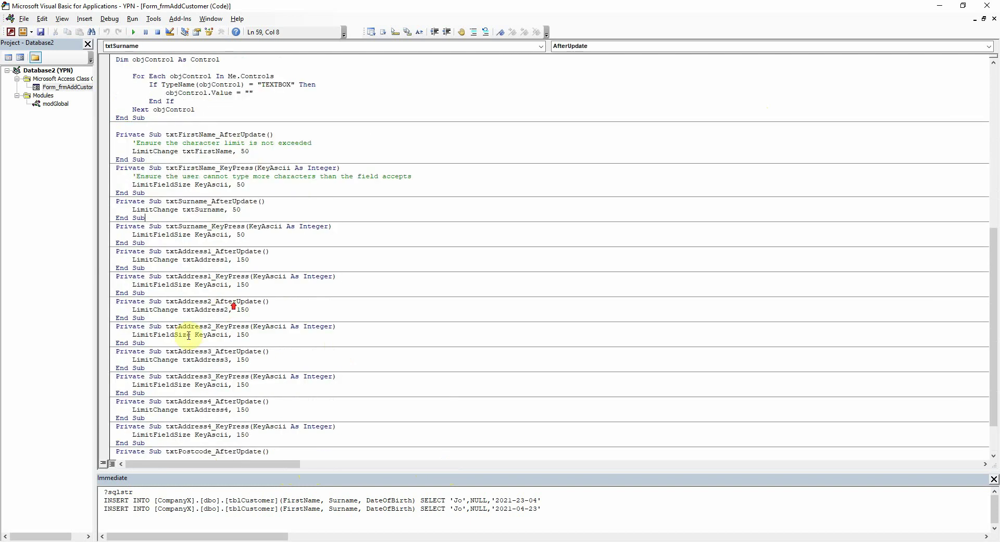
- Check the event properties of the Date of Birth, Address 1 to Address 4 and Postcode text boxes in frmAddCustomer
key("alt+F11")
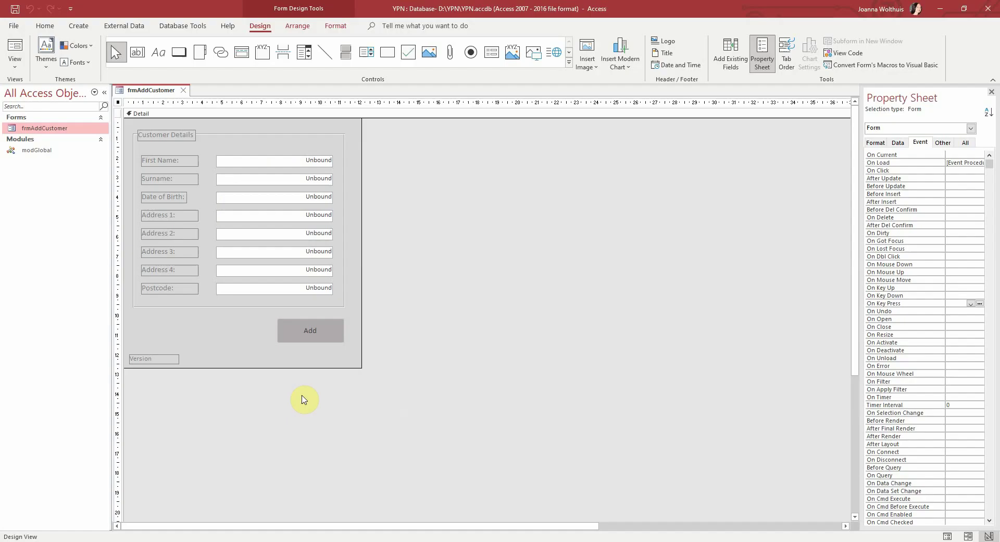
left_click(315, 201)
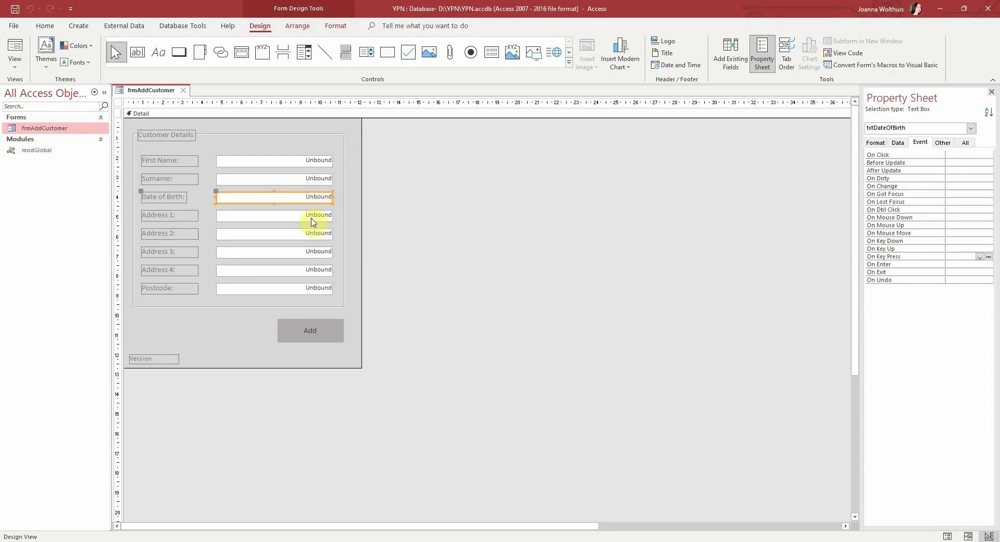
left_click(313, 219)
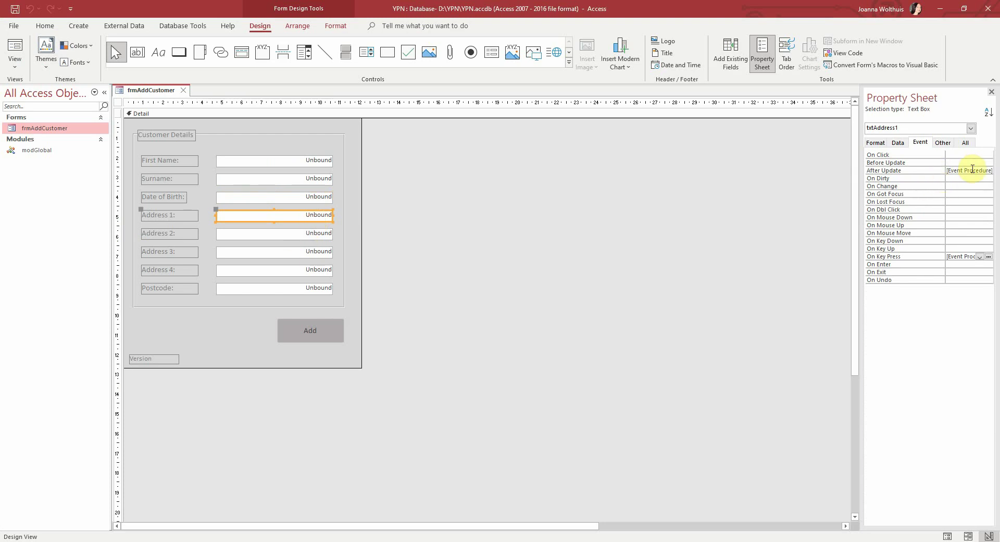
left_click(315, 234)
left_click(315, 253)
left_click(314, 270)
left_click(312, 290)
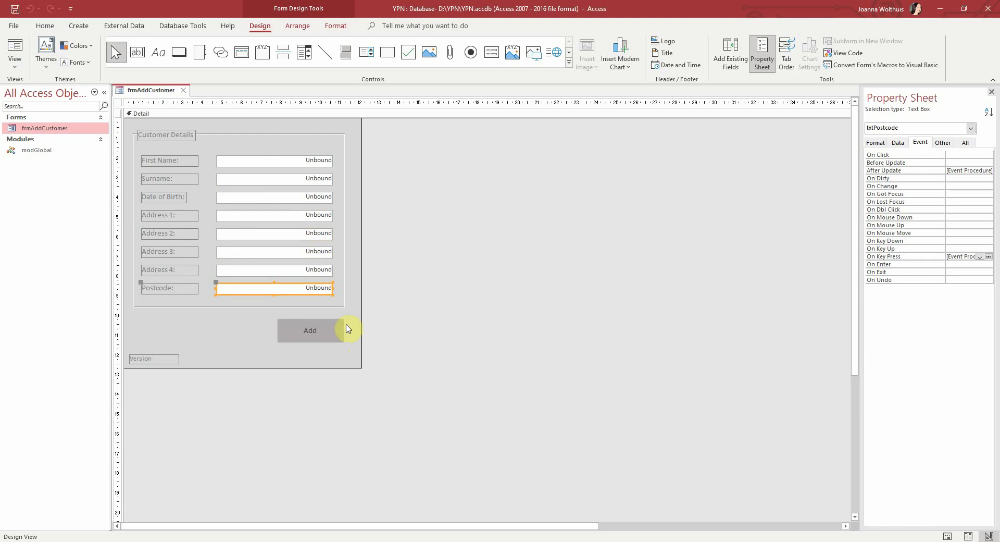
- Review the INSERT INTO and SELECT string in cmdAddCustomer_Click and the field procedures further down the code
key("alt+F11")
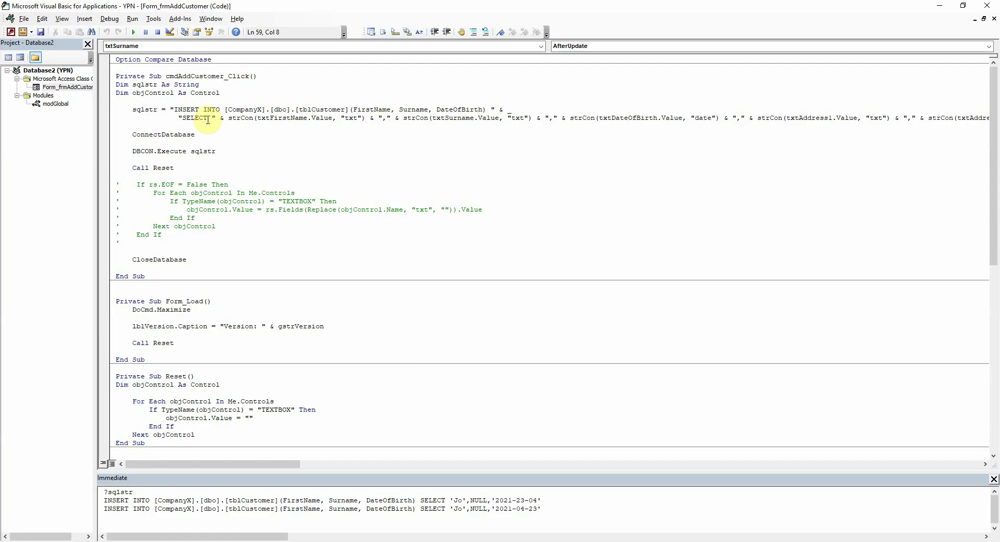
left_click_drag(204, 109, 465, 117)
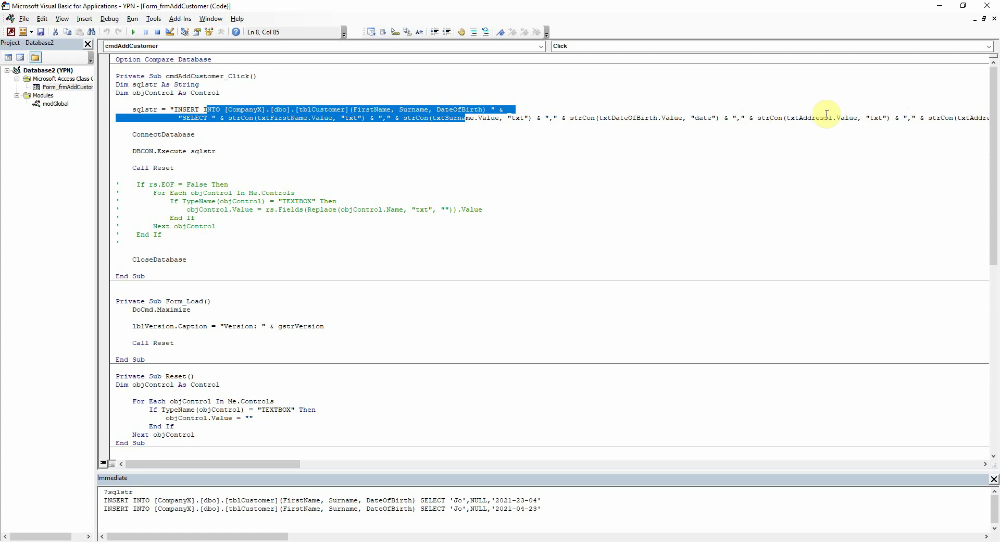
left_click(802, 118)
left_click(406, 133)
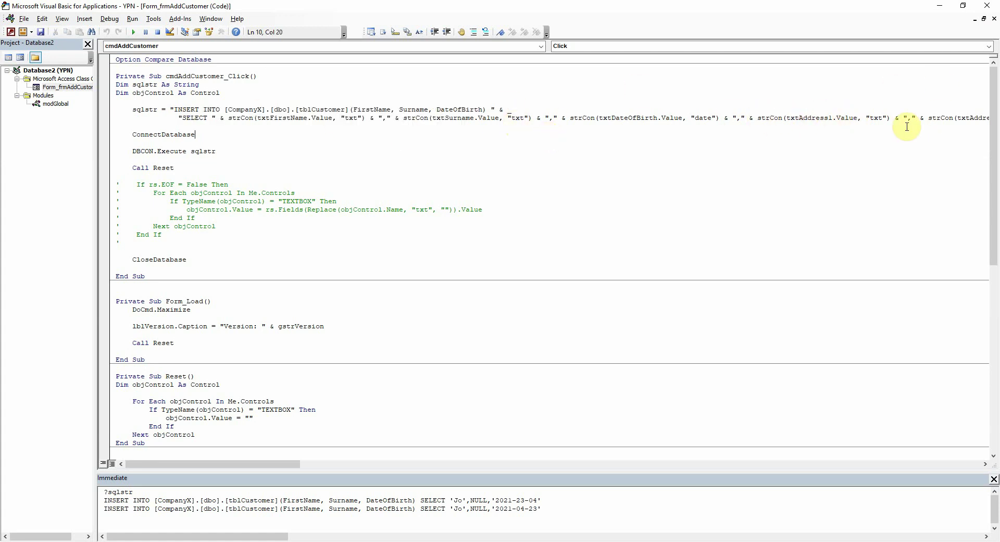
scroll(816, 280, "down", 15)
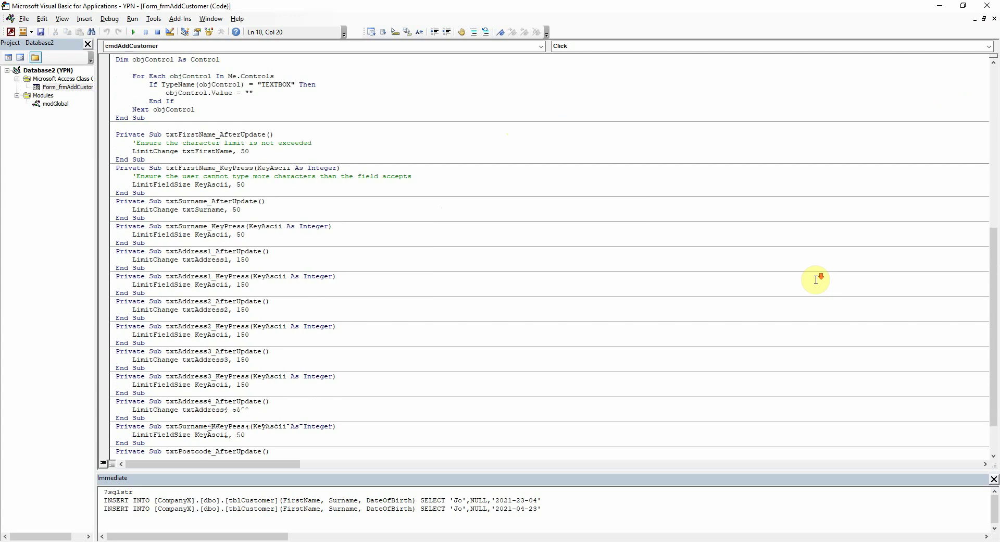
scroll(257, 426, "up", 7)
scroll(276, 411, "down", 6)
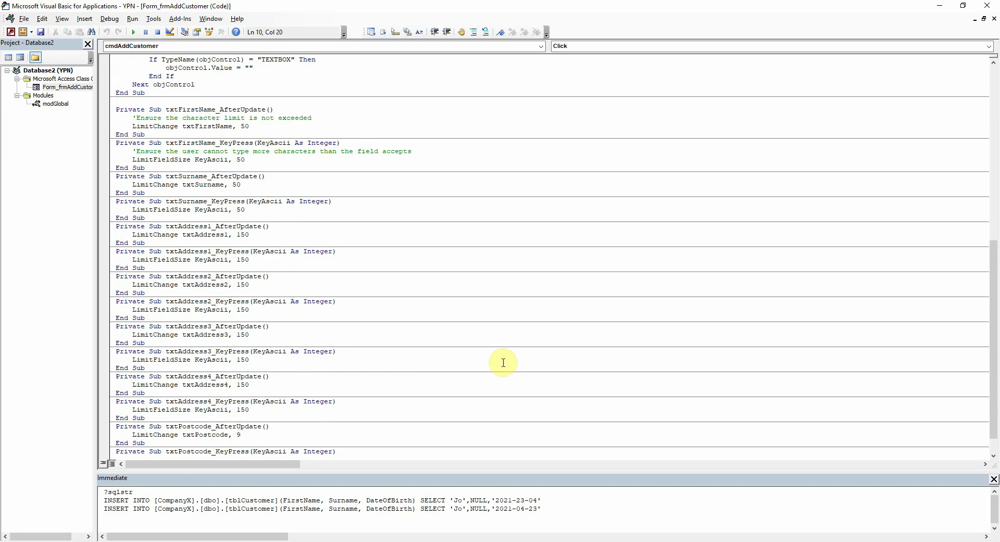
scroll(503, 363, "up", 14)
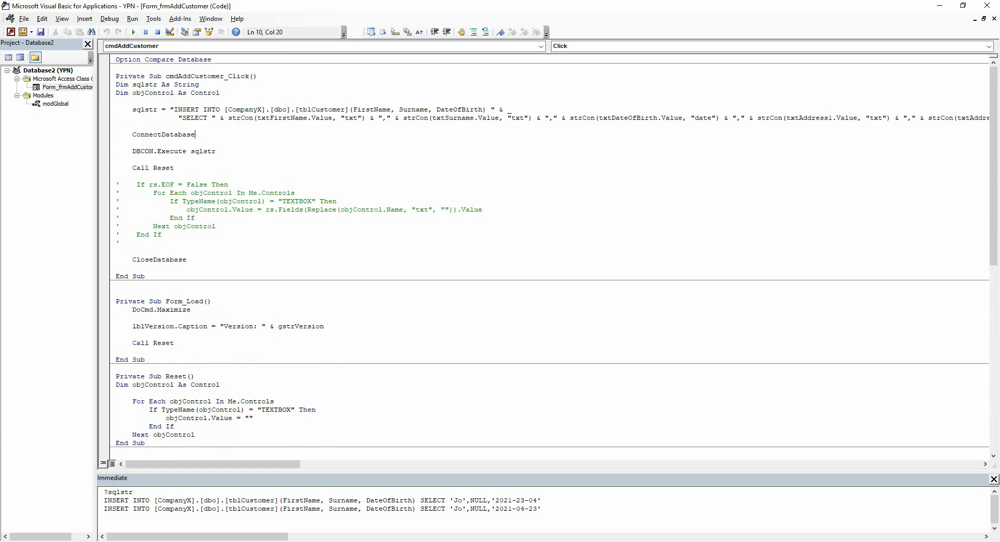
- Read through the code from Form_Load to the Postcode handlers, checking the LimitChange and LimitFieldSize calls for each text box
mouse_move(462, 541)
left_click(405, 510)
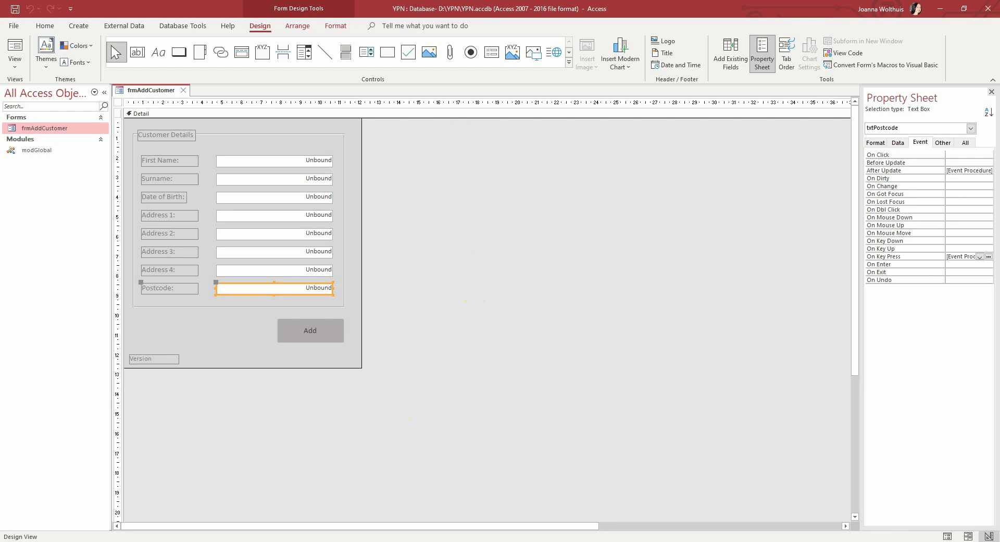
key("alt+F11")
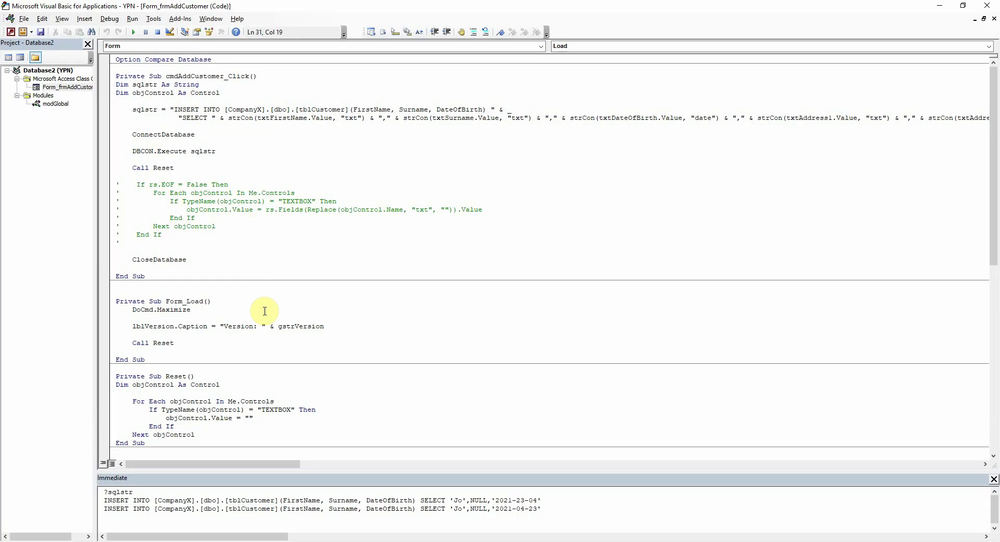
scroll(279, 245, "down", 4)
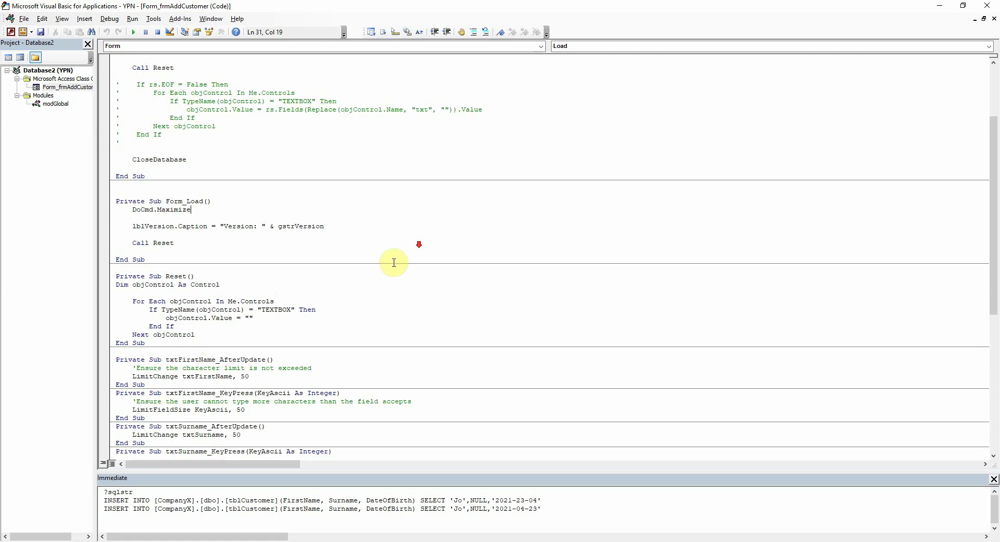
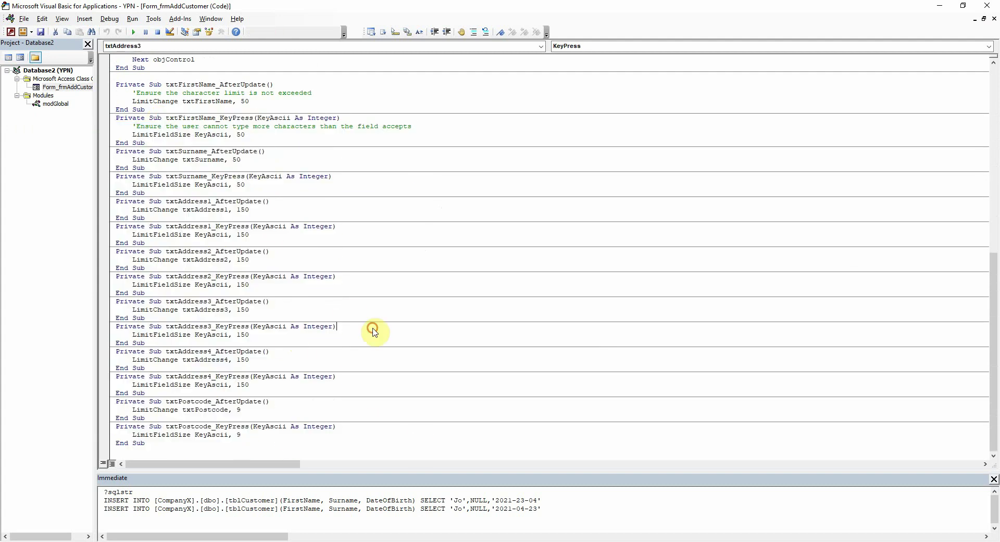
left_click_drag(145, 443, 191, 134)
left_click(505, 201)
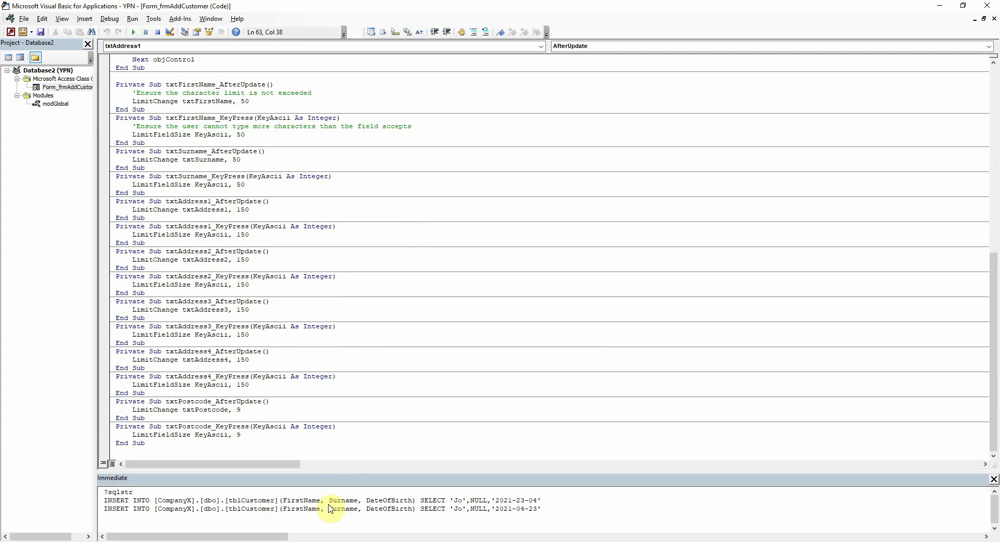
- Return to the database window and duplicate the frmAddCustomer form under the name frmMain
key("alt+F11")
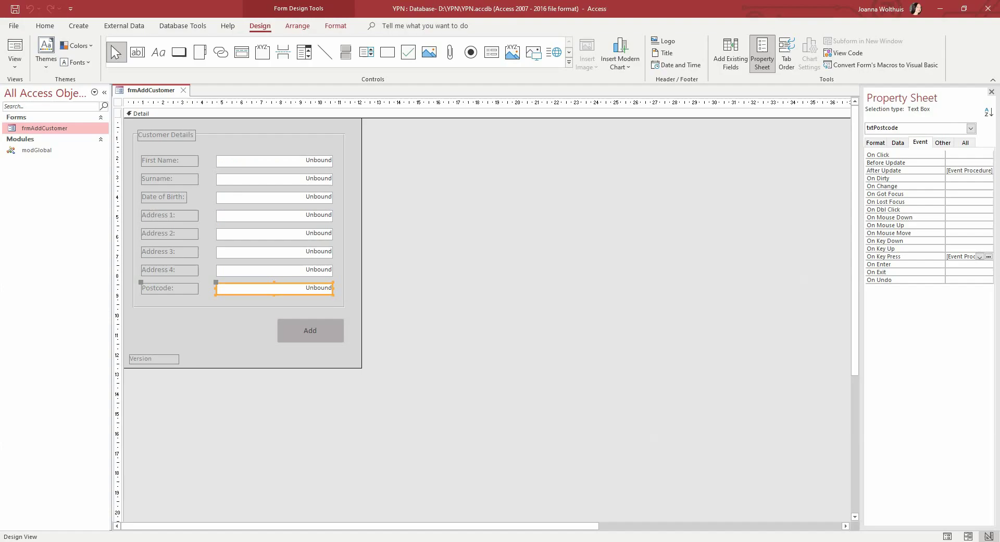
left_click(66, 130)
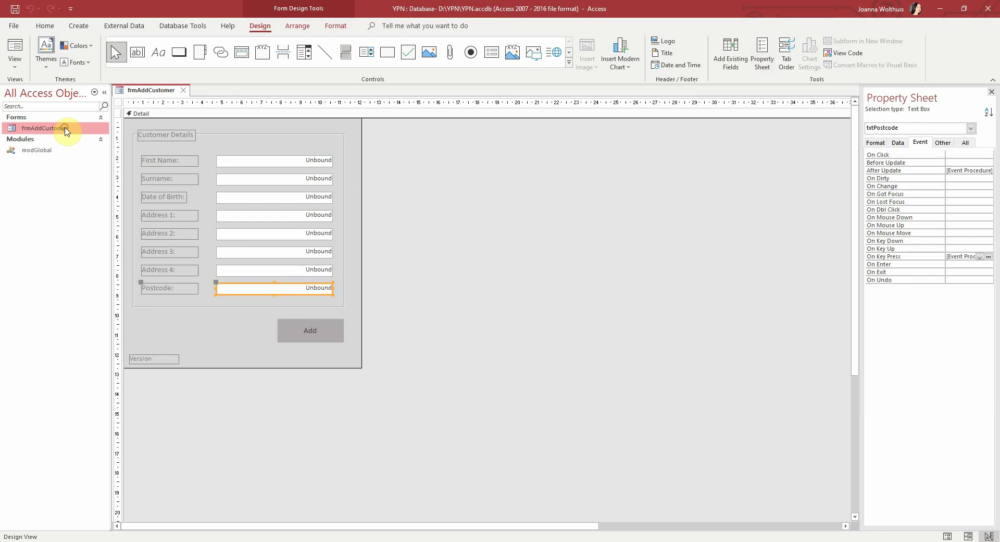
key("ctrl+v")
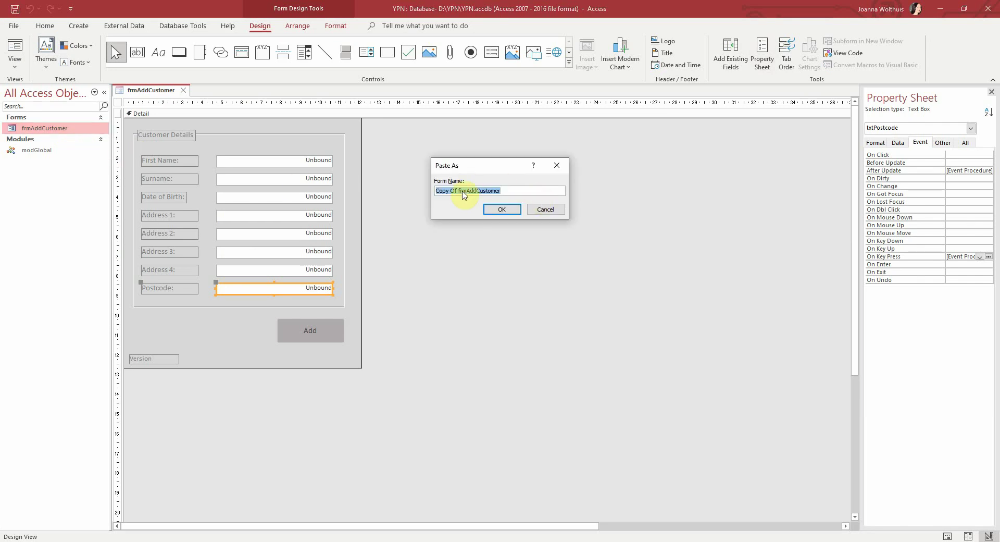
left_click(461, 190)
left_click_drag(460, 191, 425, 187)
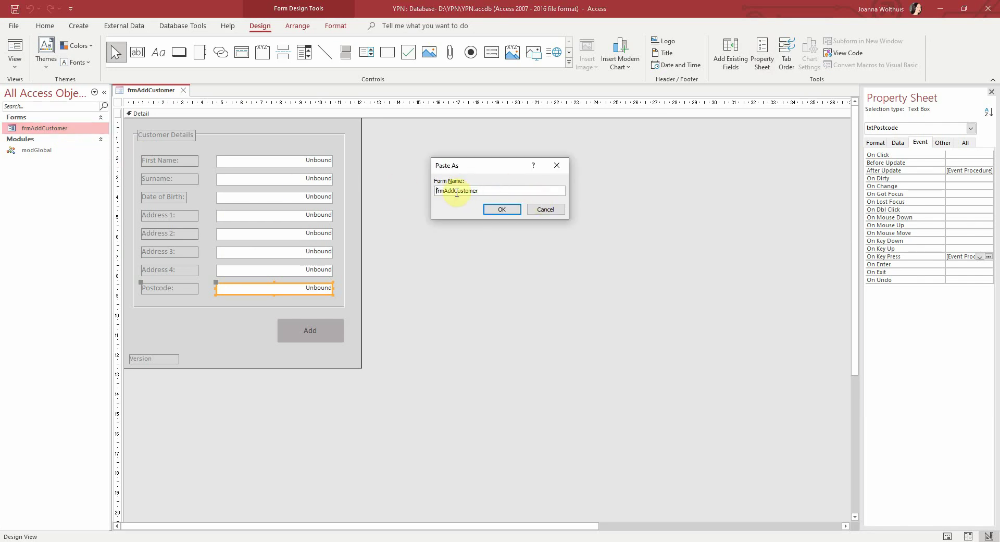
left_click_drag(444, 190, 551, 193)
type("Main")
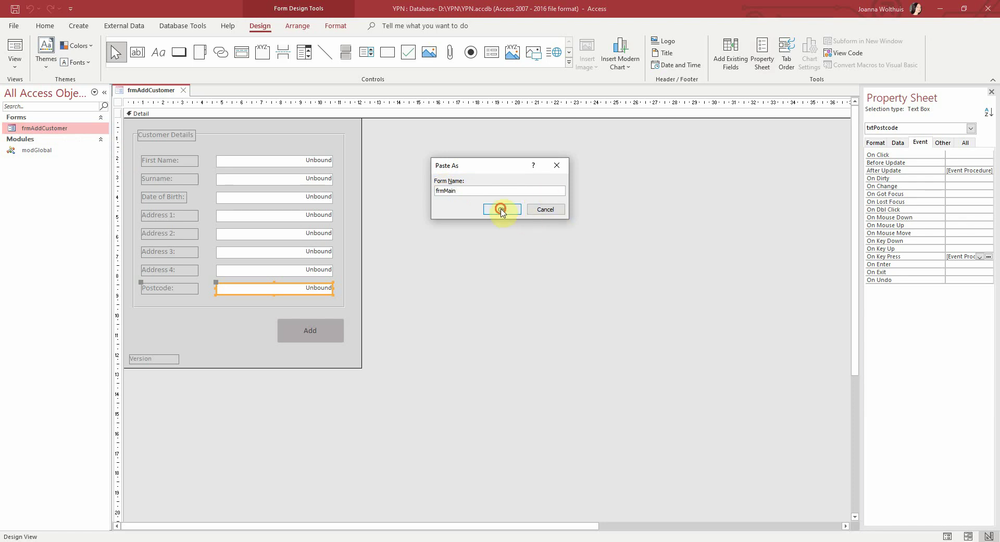
left_click(501, 209)
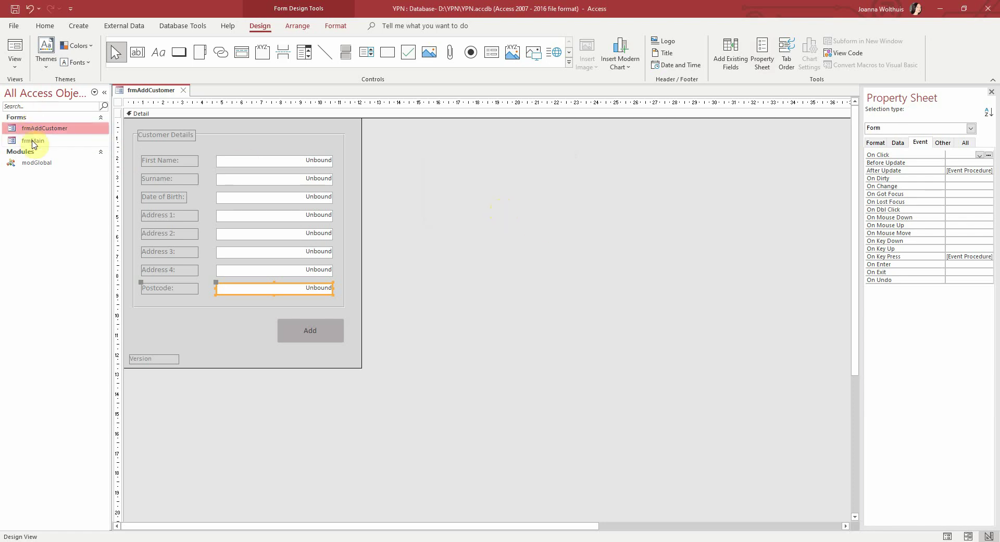
- Open frmMain in Design View and enlarge its Detail section to about 36.5 cm wide and 19 cm high
right_click(32, 144)
left_click(70, 179)
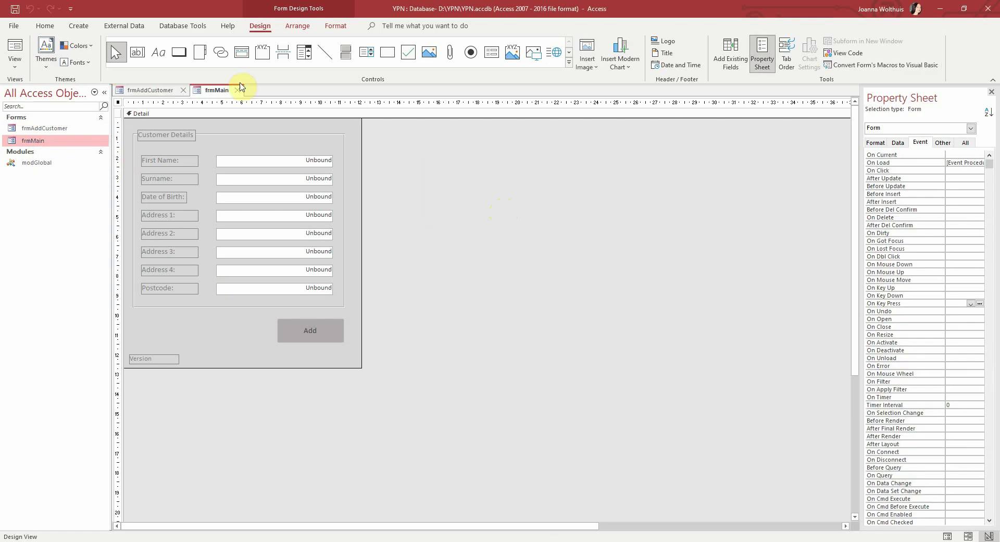
left_click_drag(362, 361, 844, 405)
left_click_drag(707, 368, 706, 494)
- Move the Version label to the form's lower-left corner and the Add button to the right of the Customer Details group
left_click(167, 359)
left_click_drag(165, 355, 162, 480)
left_click(324, 320)
left_click_drag(322, 320, 437, 202)
left_click(319, 112)
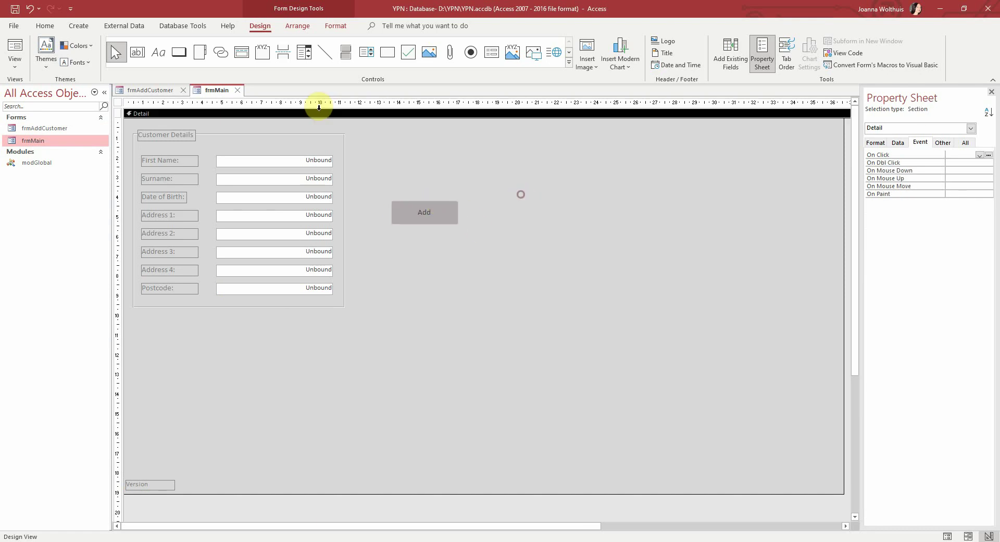
- Draw a tab control below the Customer Details group, sized to about 35 cm wide and 7 cm high across the form
left_click(186, 52)
left_click(199, 52)
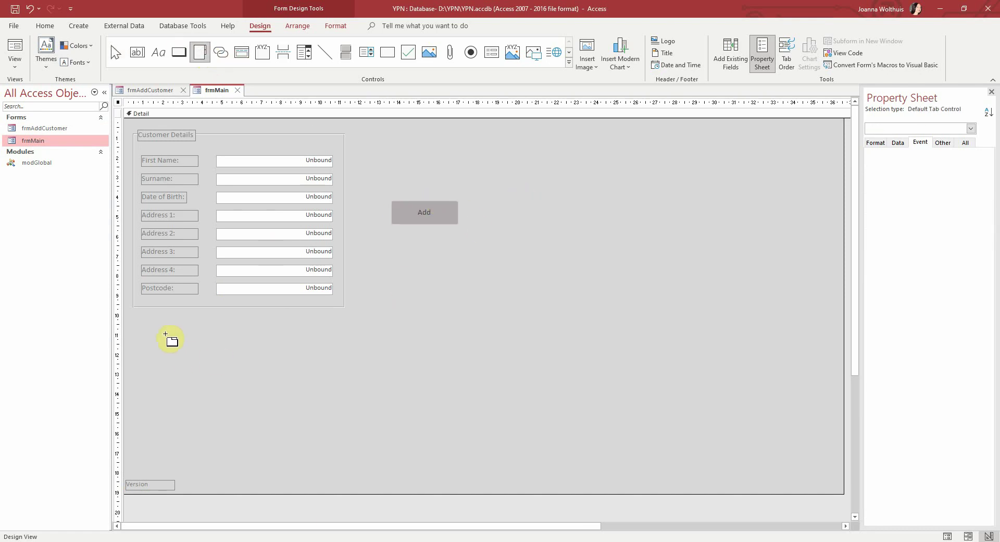
mouse_move(156, 319)
left_mouse_down()
mouse_move(728, 377)
mouse_move(795, 415)
mouse_move(789, 409)
left_mouse_up()
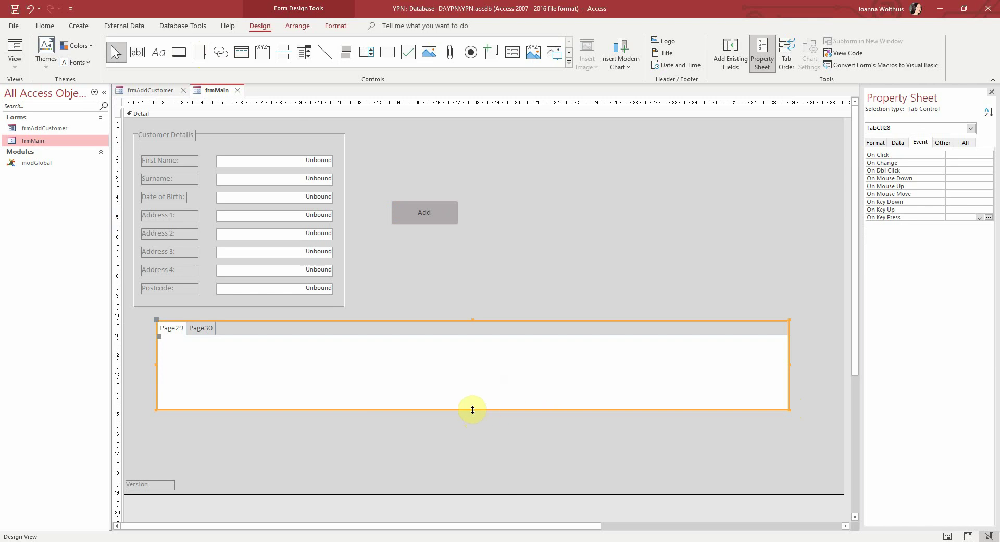
left_click_drag(472, 409, 472, 466)
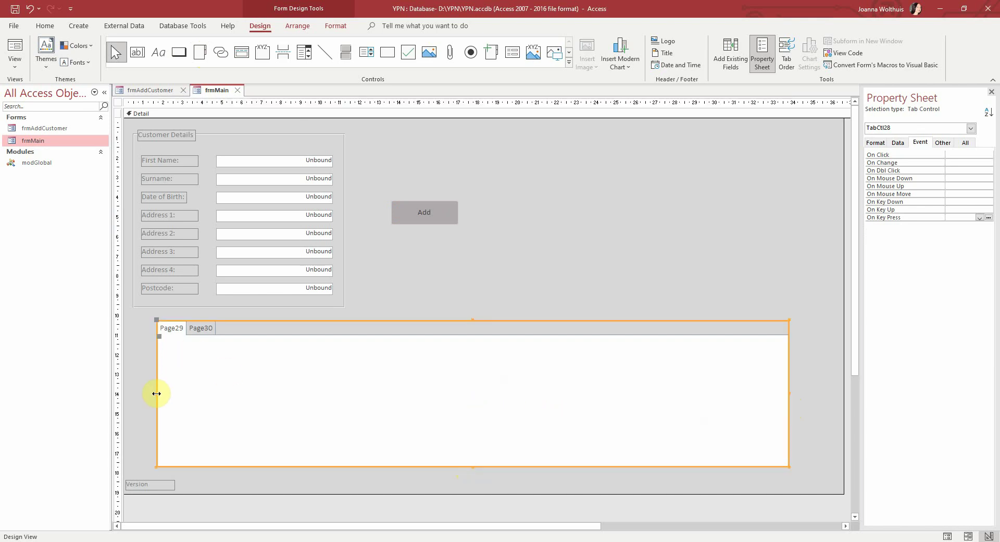
left_click_drag(156, 394, 133, 393)
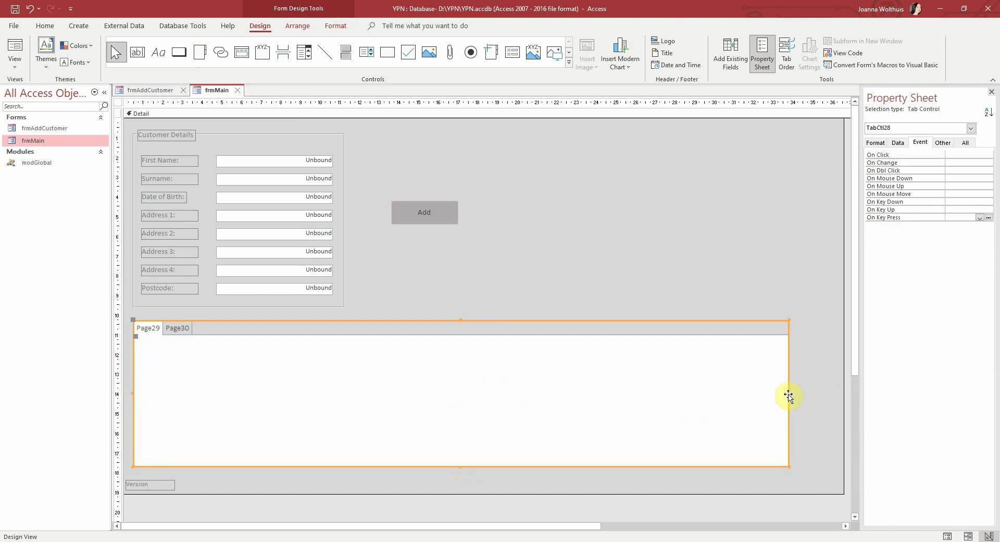
left_click_drag(788, 396, 832, 388)
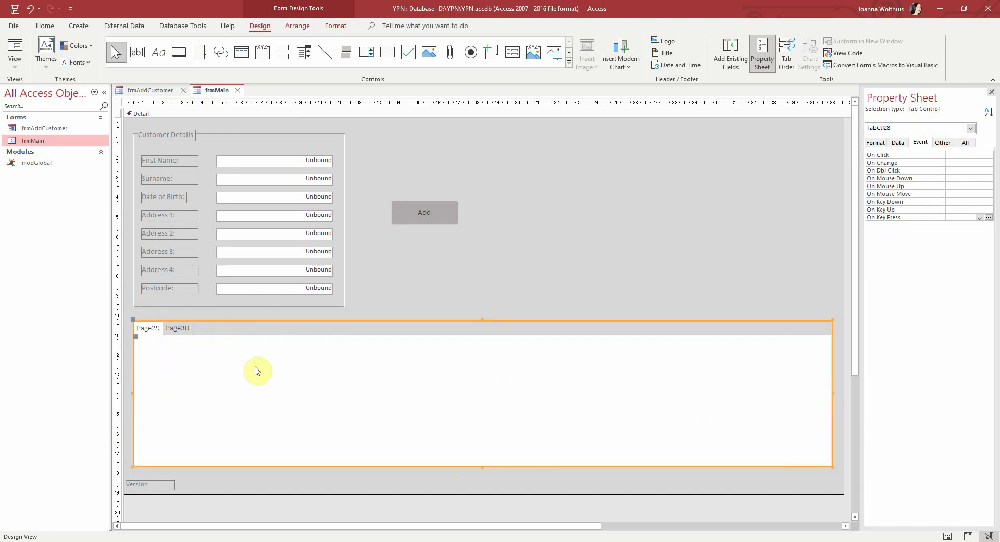
- Insert a third page in the tab control and look through its first two pages
right_click(203, 335)
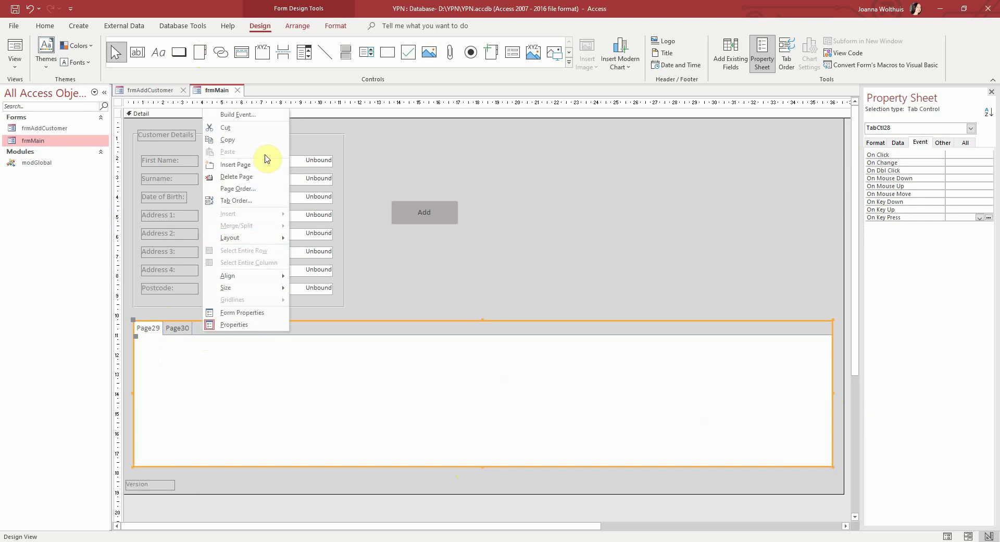
left_click(251, 164)
left_click(149, 328)
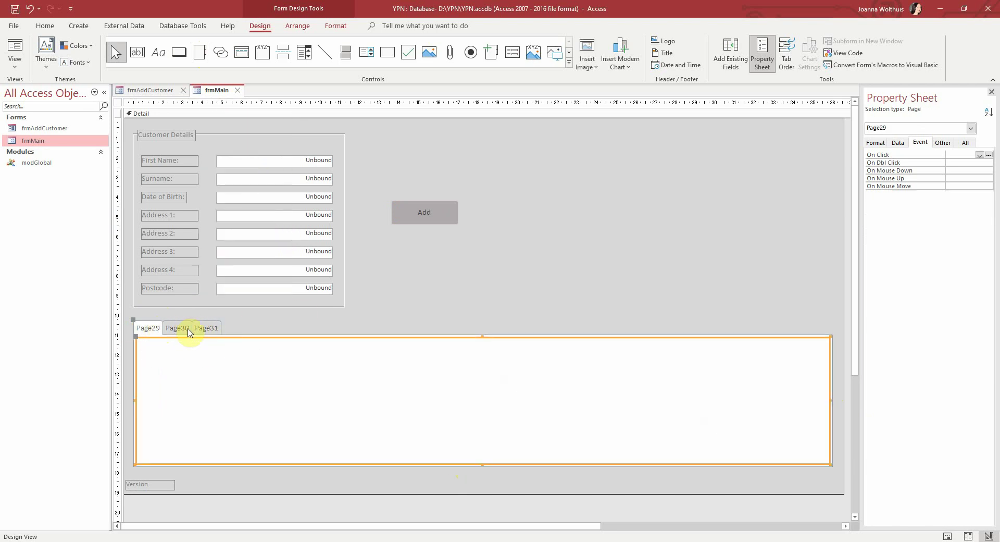
left_click(180, 327)
- Name the first page of the tab control Details
left_click(152, 330)
right_click(151, 330)
left_click(942, 145)
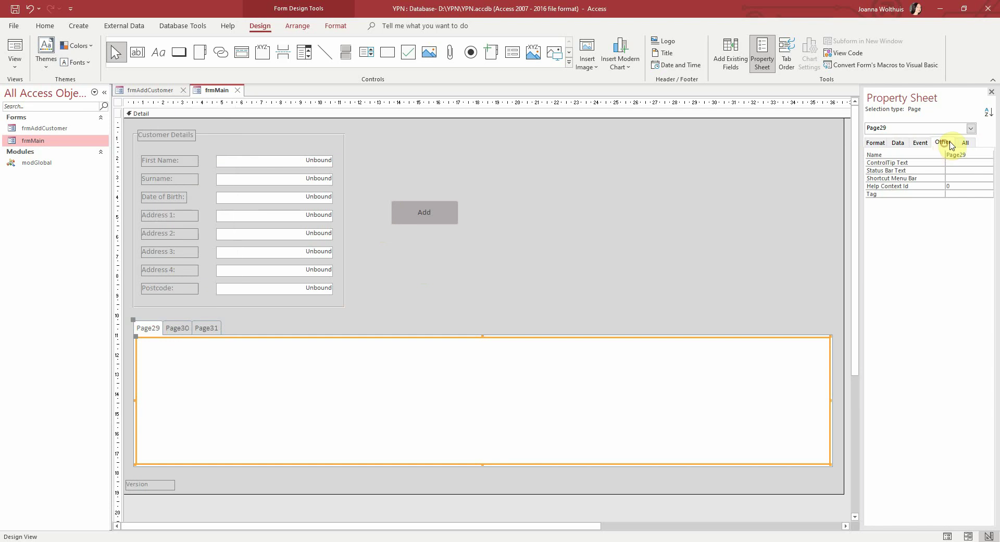
left_click(965, 143)
double_click(971, 155)
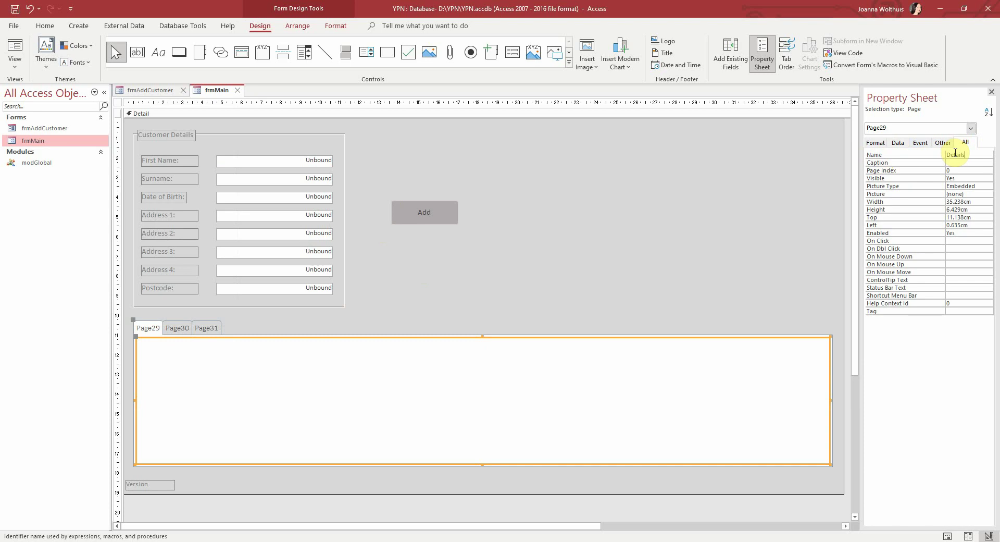
- Name the second page of the tab control Contacts
left_click(176, 328)
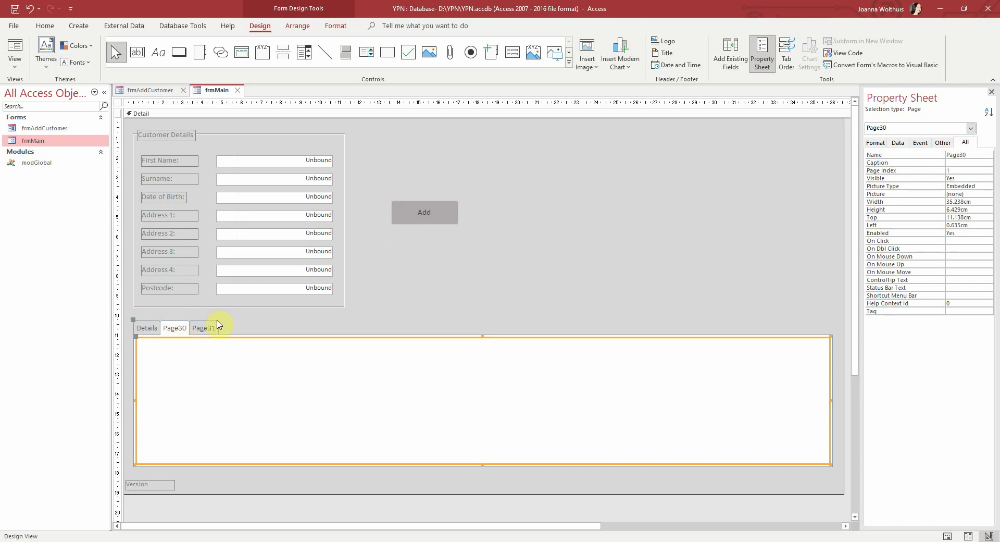
left_click(208, 331)
left_click(137, 329)
left_click(177, 328)
double_click(963, 156)
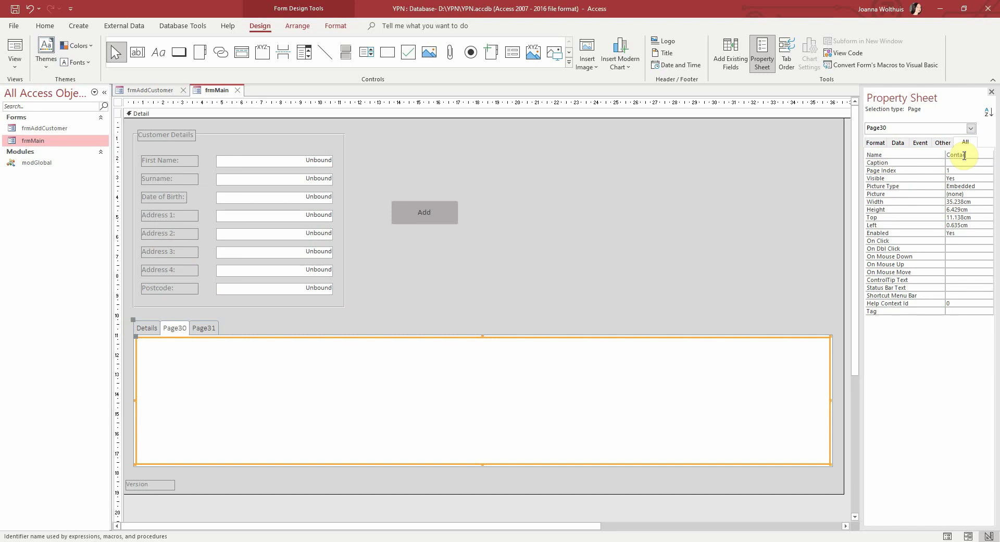
- Name the third page of the tab control Notes and look through all three pages
left_click(211, 329)
left_click(968, 156)
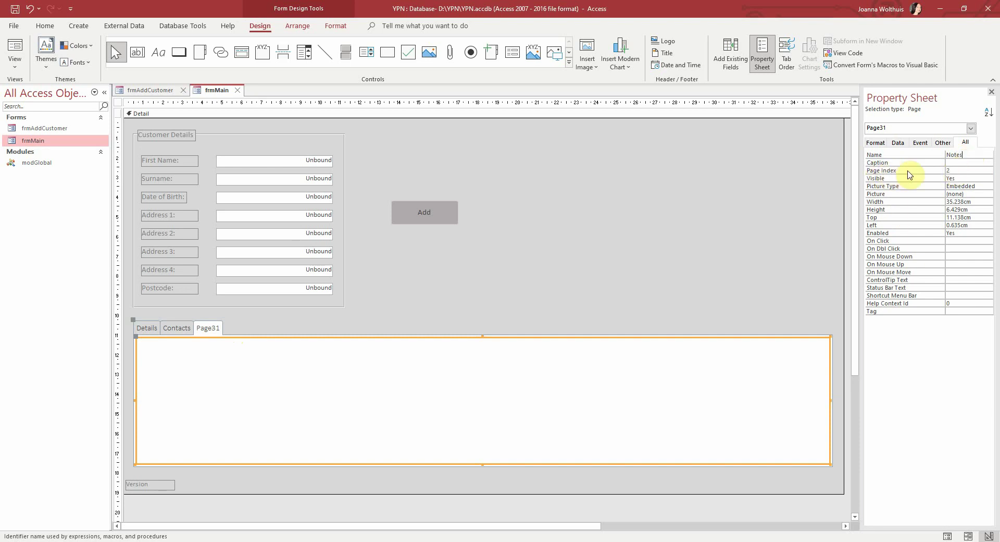
left_click(957, 168)
left_click(190, 326)
left_click(146, 326)
left_click(185, 327)
left_click(199, 331)
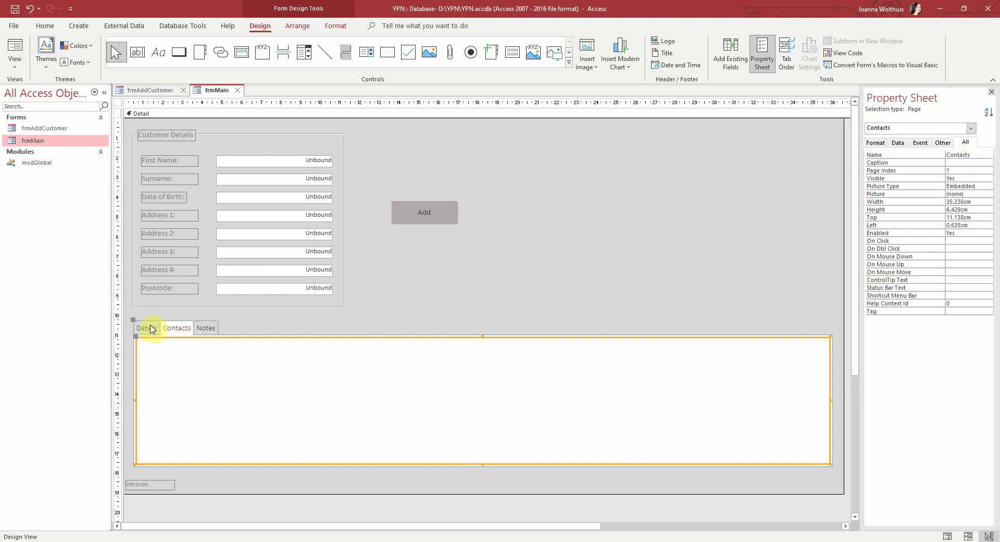
left_click(175, 328)
left_click(208, 331)
- Raise the tab control's upper edge to just below the Customer Details group and select its Details page
left_click(343, 332)
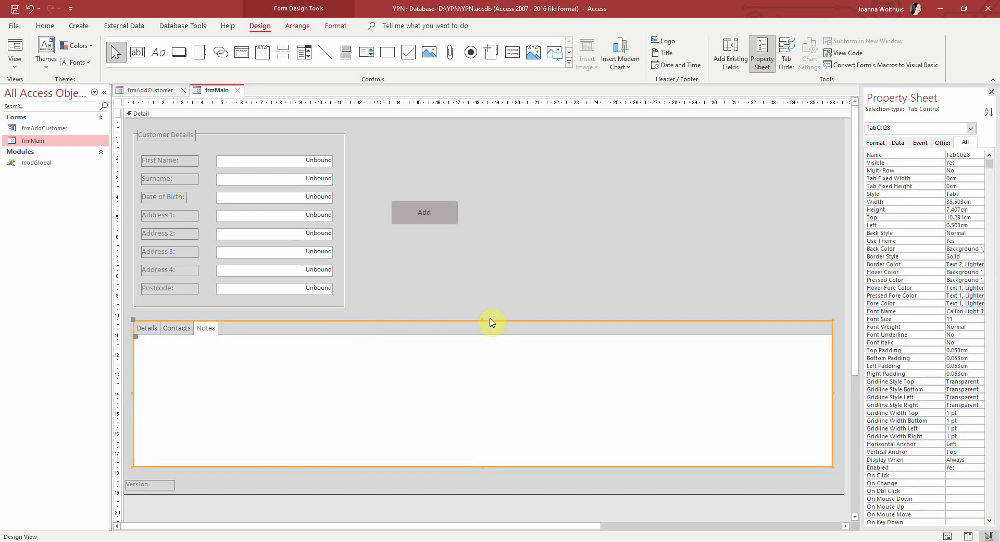
left_click_drag(483, 319, 485, 308)
left_click(147, 328)
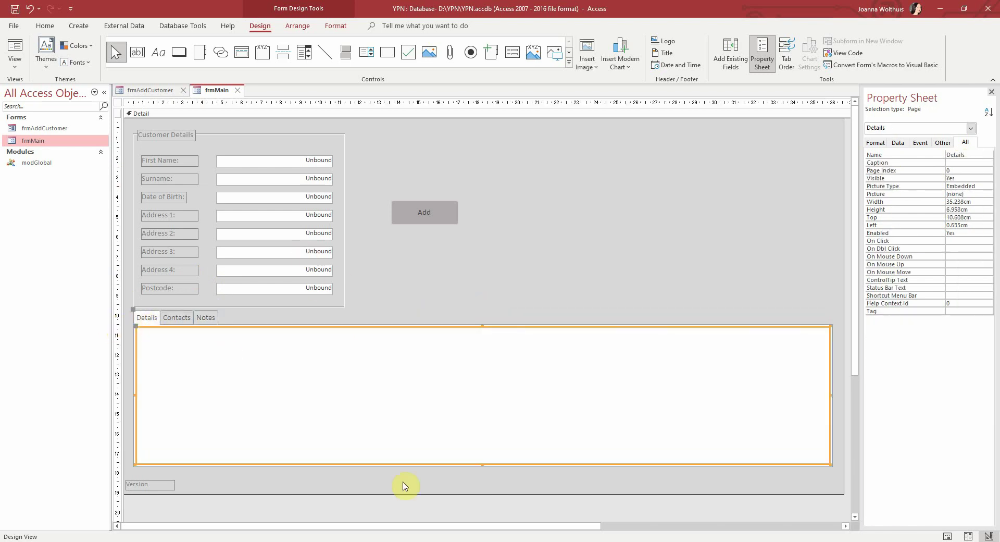
- Cut the Customer Details group with all its labels and fields and paste it onto the Details page
left_click_drag(353, 305, 131, 126)
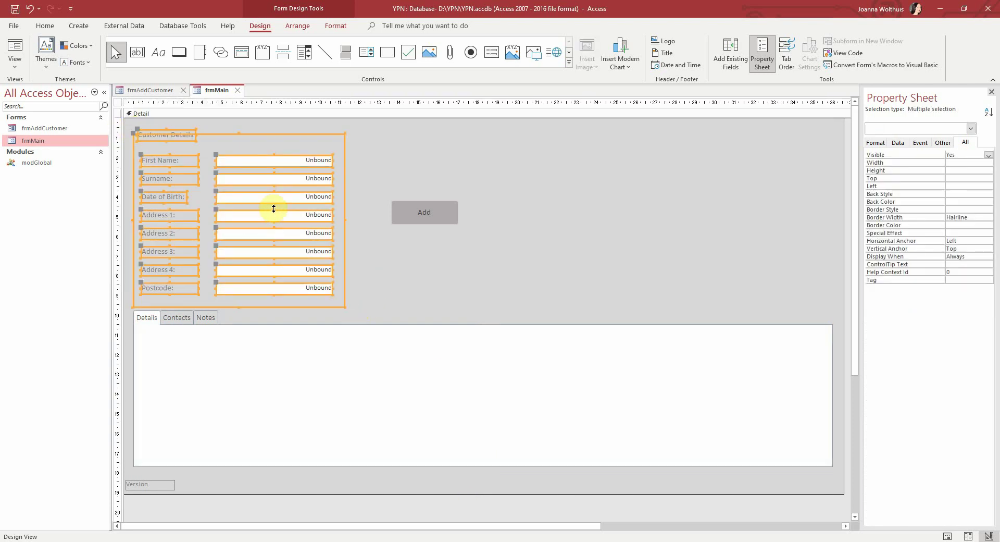
key("Delete")
right_click(200, 368)
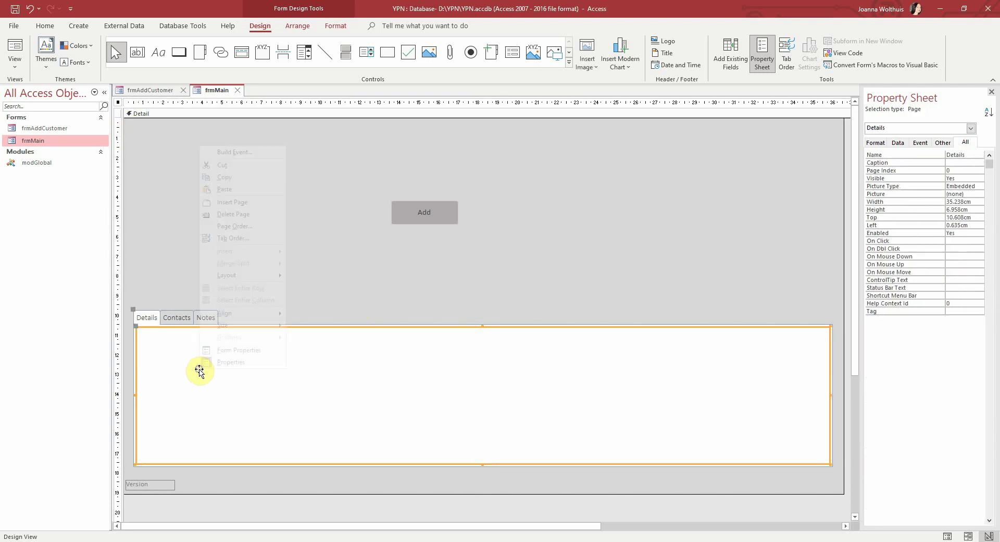
left_click(232, 188)
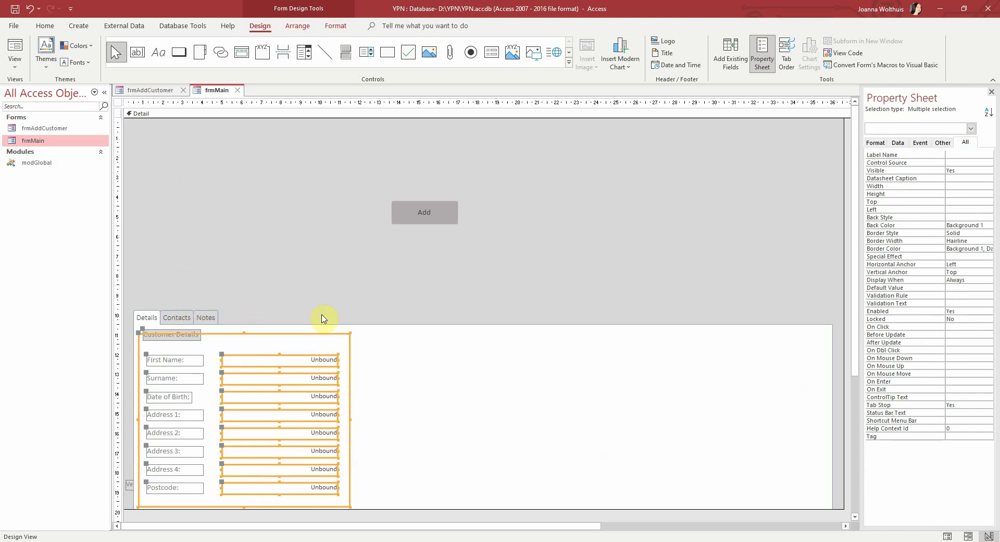
- Move the tab control up to about 6.1 cm from the form's upper edge and check its pages
left_click(265, 308)
left_click_drag(267, 311, 263, 238)
left_click(174, 248)
left_click(207, 246)
left_click(176, 246)
left_click(148, 246)
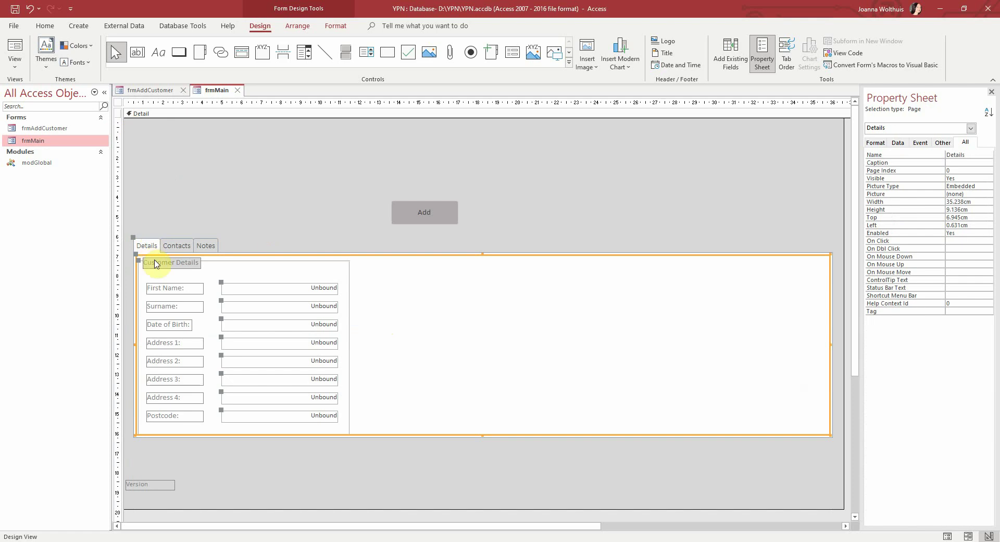
left_click(177, 246)
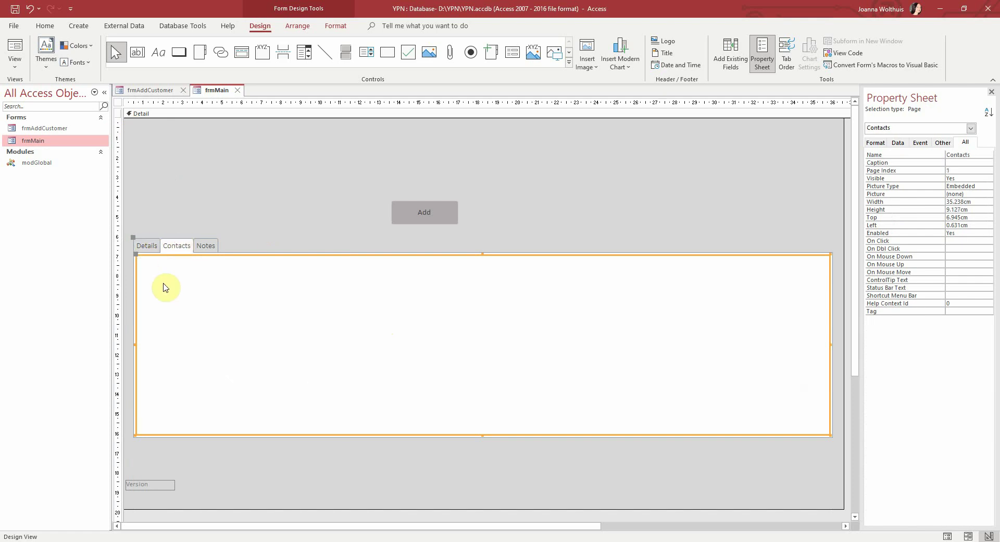
left_click(164, 286)
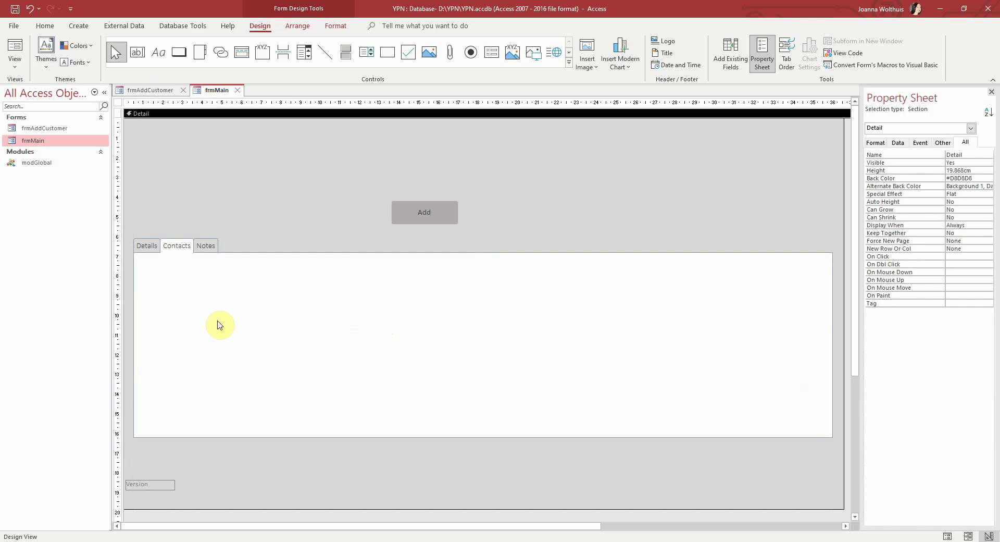
left_click(165, 247)
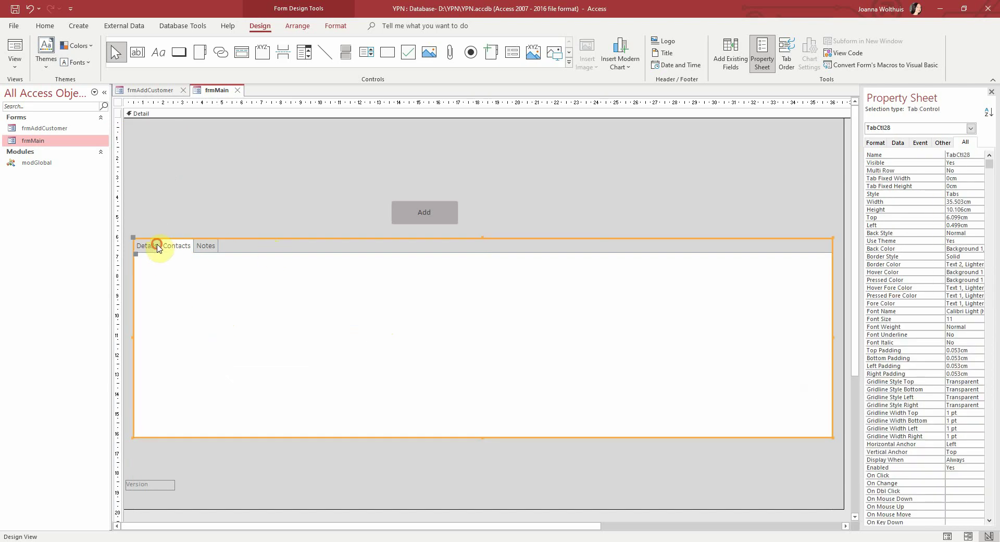
left_click(154, 246)
- Cut the Add button from the form and paste it onto the Details page
left_click(426, 217)
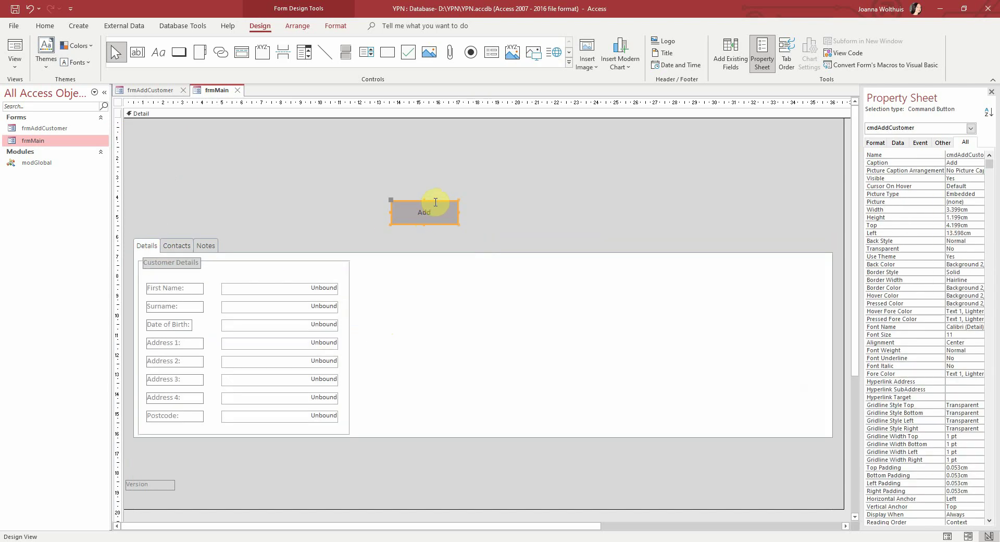
right_click(440, 202)
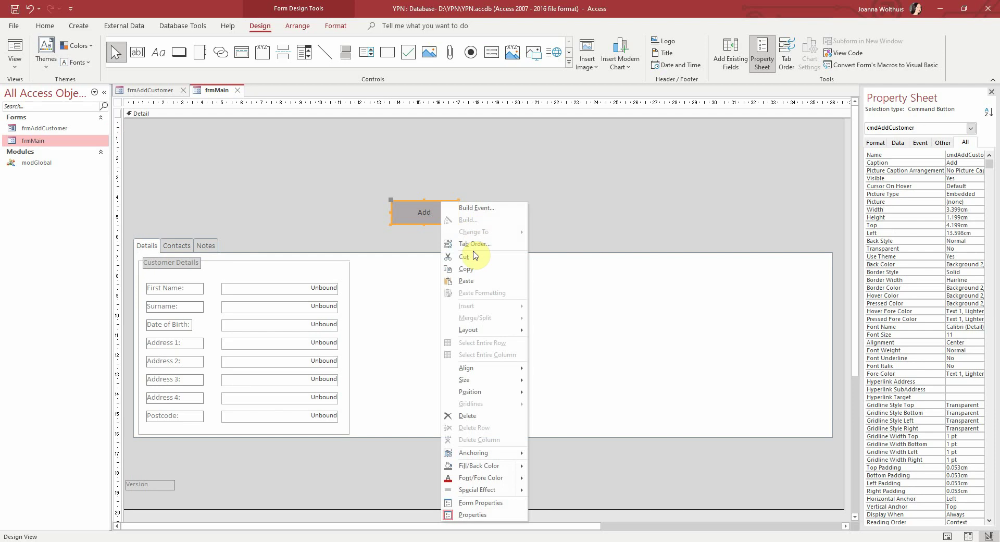
left_click(413, 252)
left_click(367, 351)
right_click(367, 350)
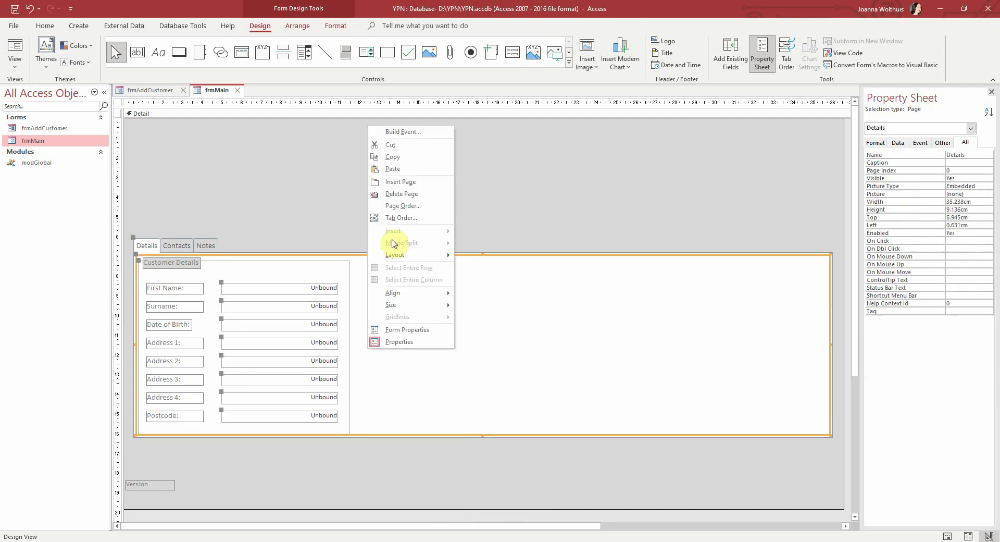
left_click(404, 172)
- Raise the tab control's upper edge to about 4.1 cm and reduce the Detail section's height to about 19.1 cm
left_click(385, 250)
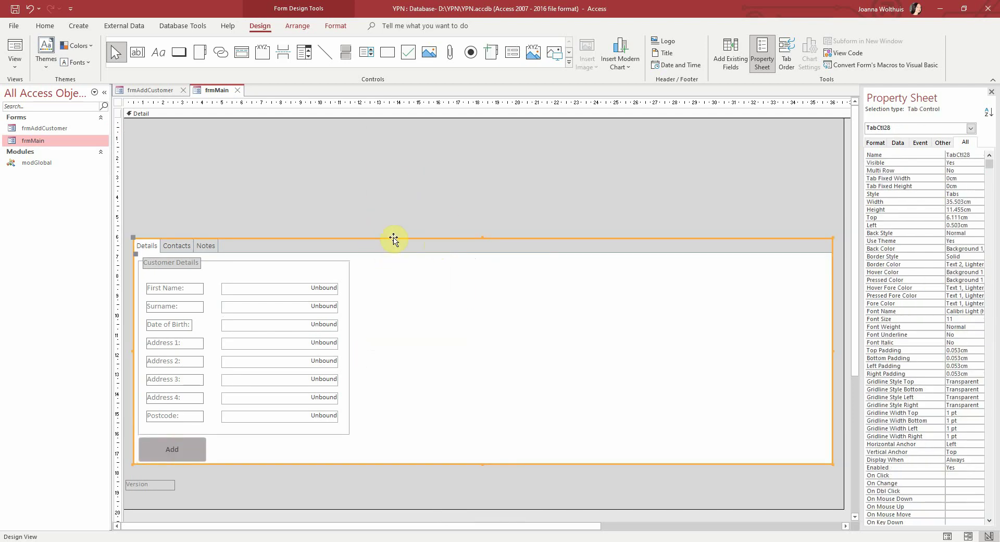
left_click_drag(483, 236, 476, 199)
left_click(160, 485)
left_click_drag(286, 509, 290, 493)
- Move the Customer Details group up within its page and place the Add button, shrunk to about 1.2 by 0.9 cm, under its lower-right corner
left_click_drag(383, 424, 142, 254)
left_click_drag(223, 261, 227, 231)
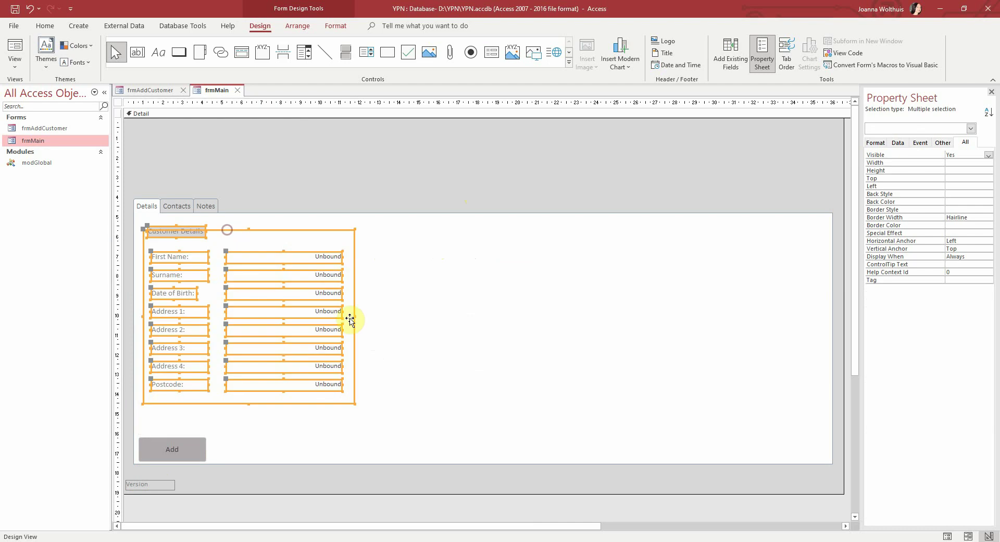
left_click(380, 414)
left_click(181, 449)
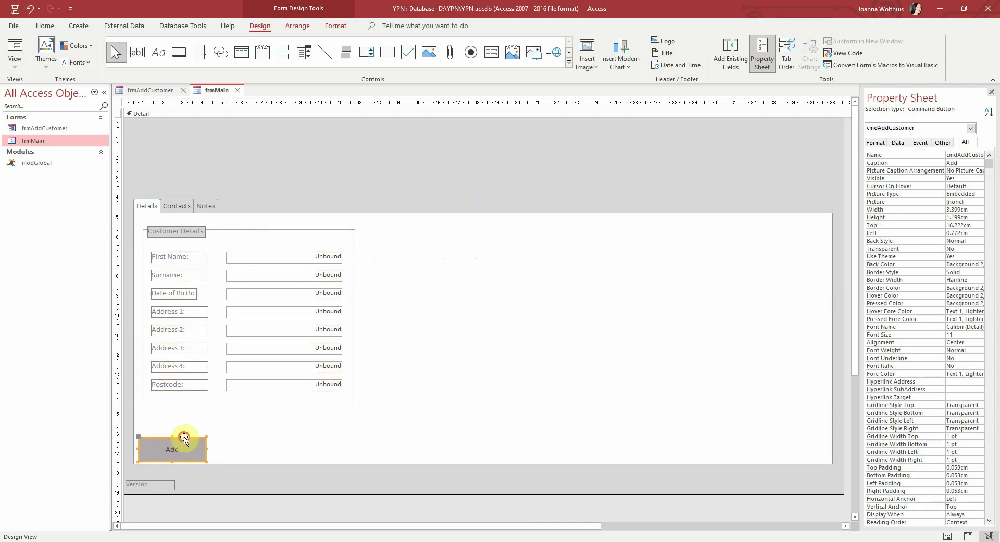
left_click_drag(184, 444, 328, 431)
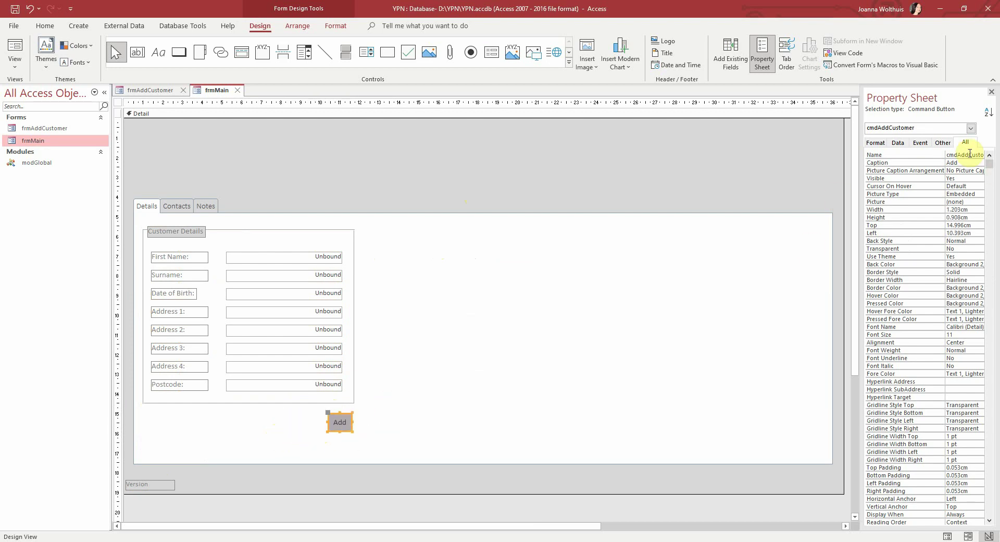
- Rename the Add button as cmdSaveCustomer and clear its caption
left_click_drag(957, 154, 966, 155)
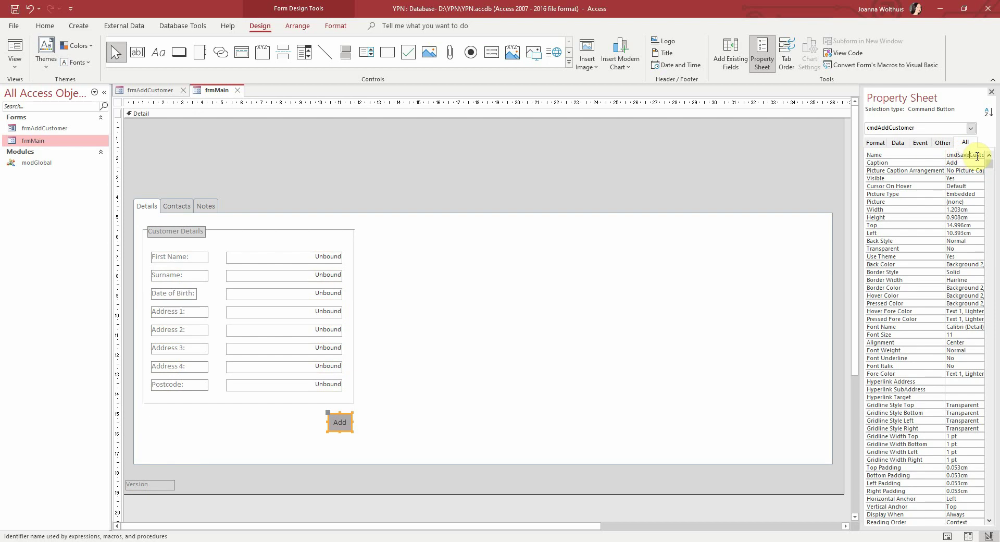
type("Save")
key("Return")
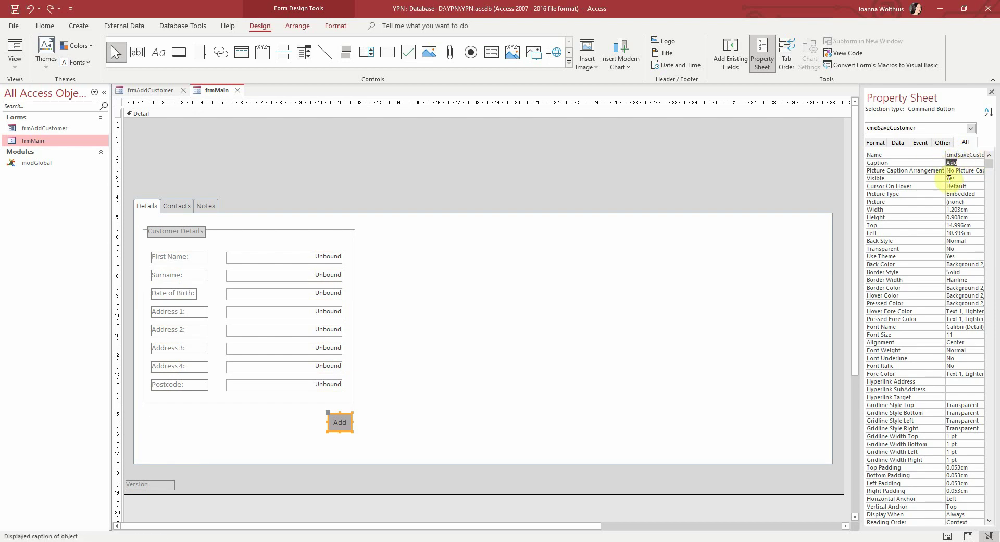
key("Delete")
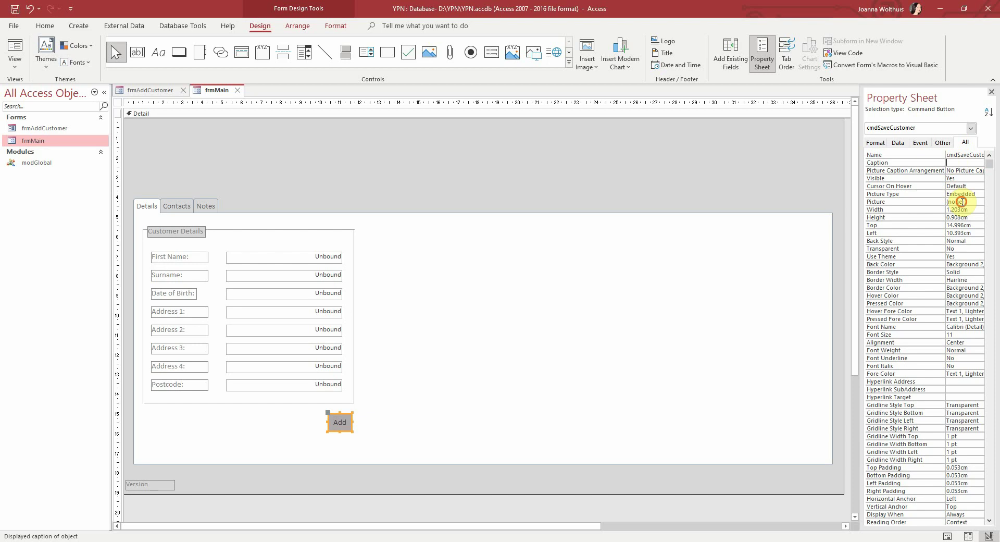
- Give the cmdSaveCustomer button the built-in Save picture and align it directly under the Customer Details group's lower-right corner
left_click(962, 202)
left_click(979, 201)
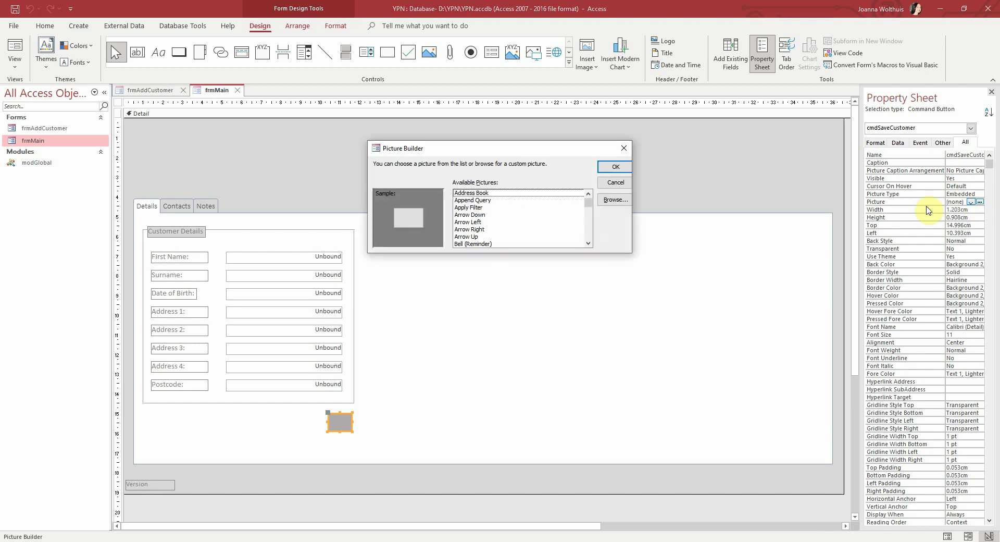
left_click_drag(588, 202, 588, 238)
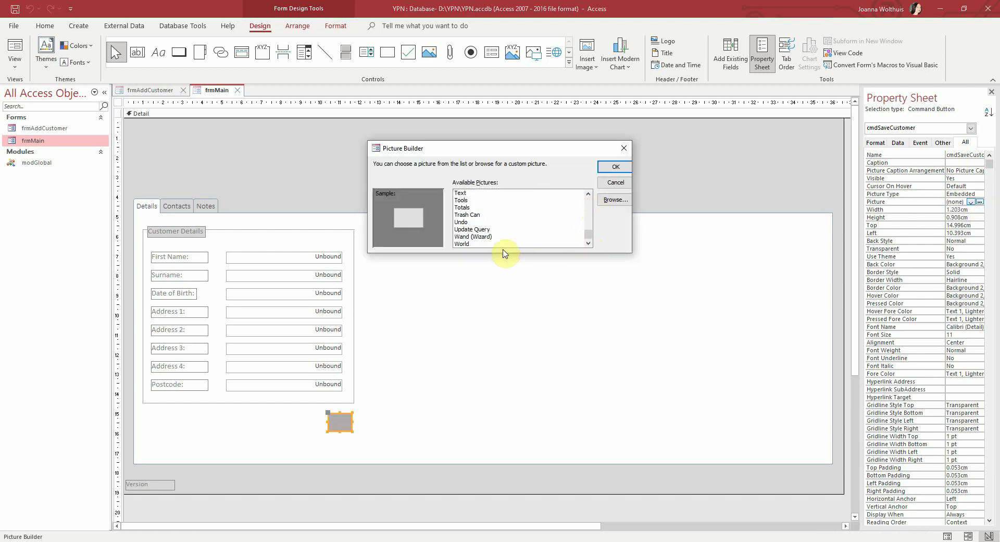
left_click(588, 194)
left_click(588, 193)
left_click(588, 194)
left_click(588, 194)
left_click(588, 194)
left_click(588, 194)
left_click(589, 194)
left_click(588, 194)
left_click(588, 194)
left_click(588, 194)
left_click(589, 194)
left_click(588, 194)
left_click(589, 194)
left_click(588, 194)
left_click(588, 195)
left_click(475, 208)
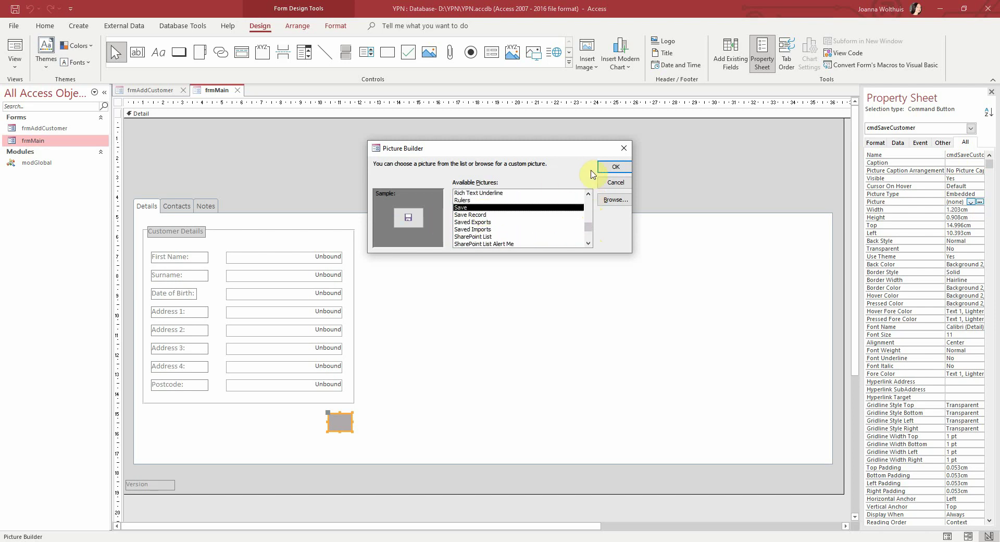
left_click(616, 167)
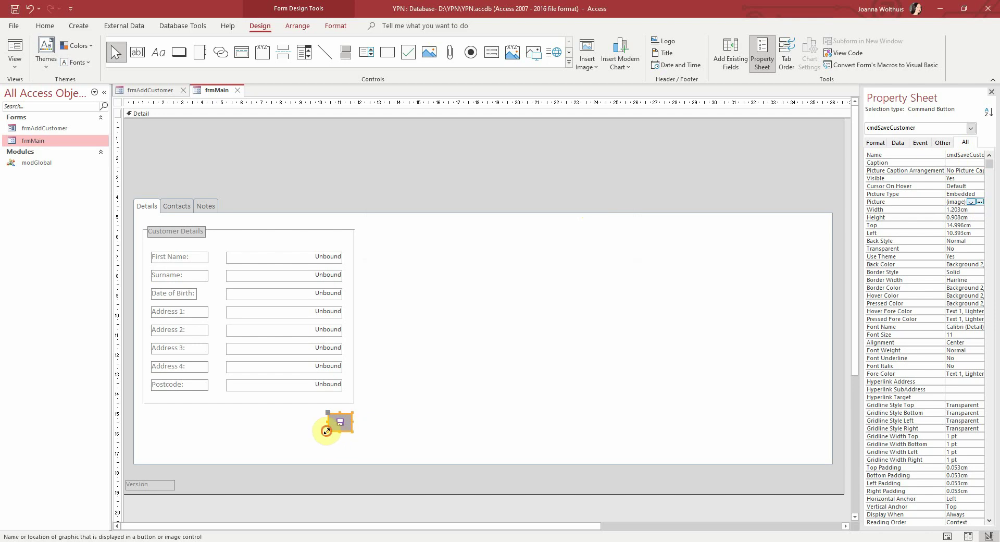
left_click_drag(326, 431, 346, 407)
left_click(384, 460)
- Shorten the tab control to about 12.1 cm high and move it down to about 5.9 cm from the form's upper edge
left_click(440, 464)
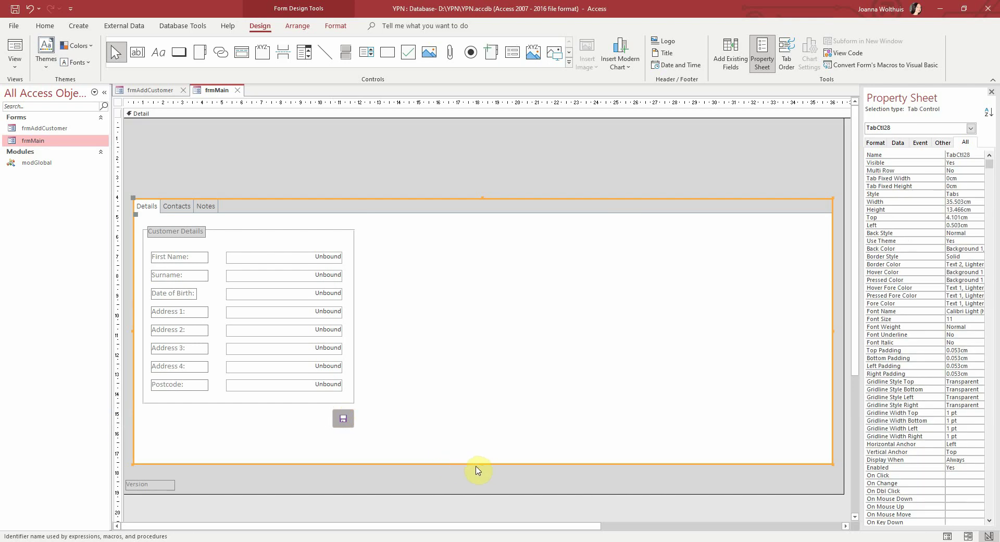
left_click_drag(482, 463, 480, 437)
left_click_drag(335, 204, 332, 236)
left_click(300, 196)
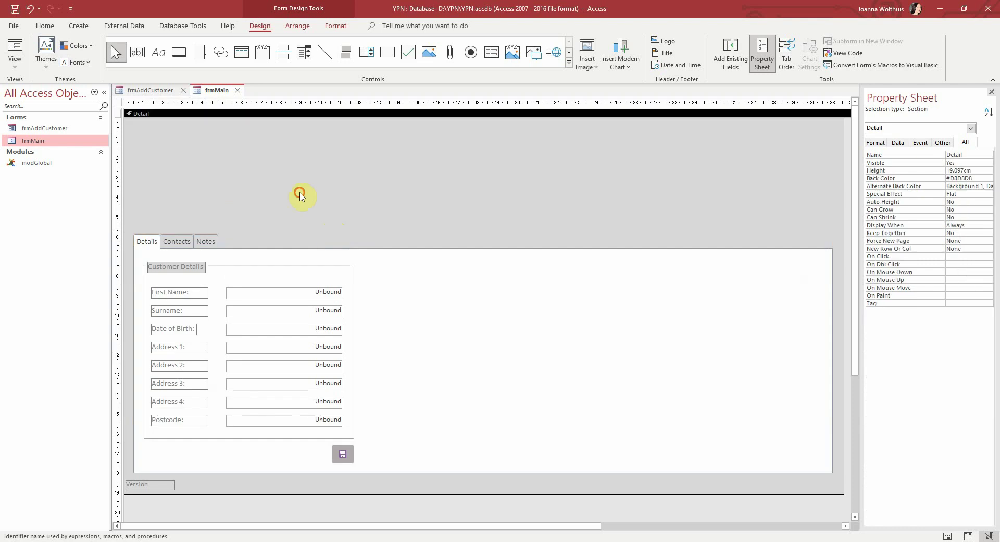
left_click(454, 219)
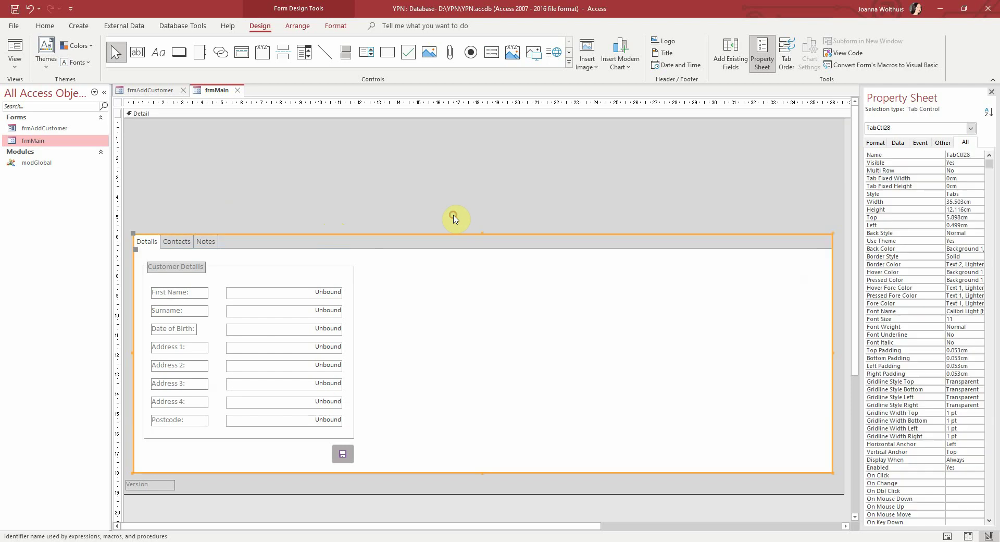
- Open frmMain in Form View and look through its Details, Contacts and Notes pages
double_click(52, 142)
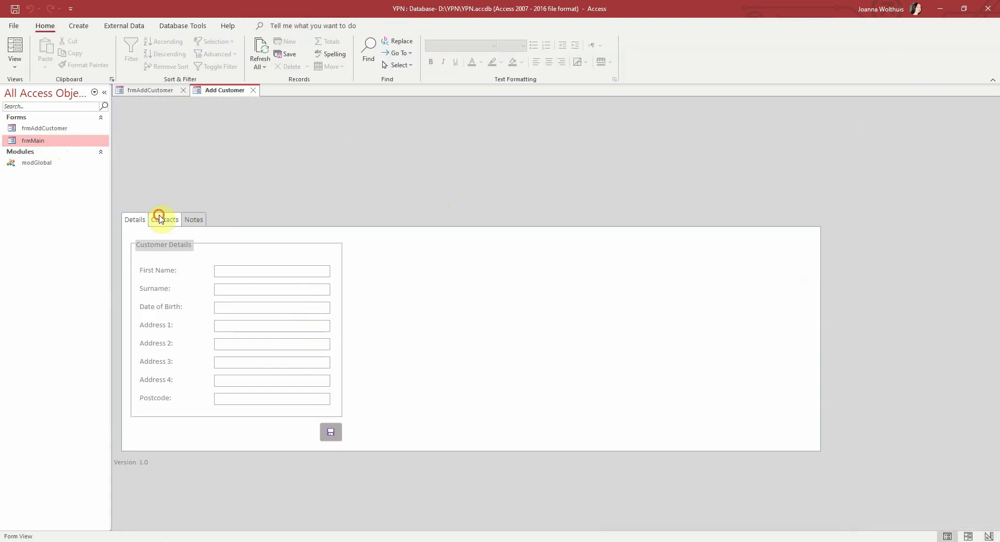
left_click(163, 219)
left_click(145, 222)
left_click(171, 219)
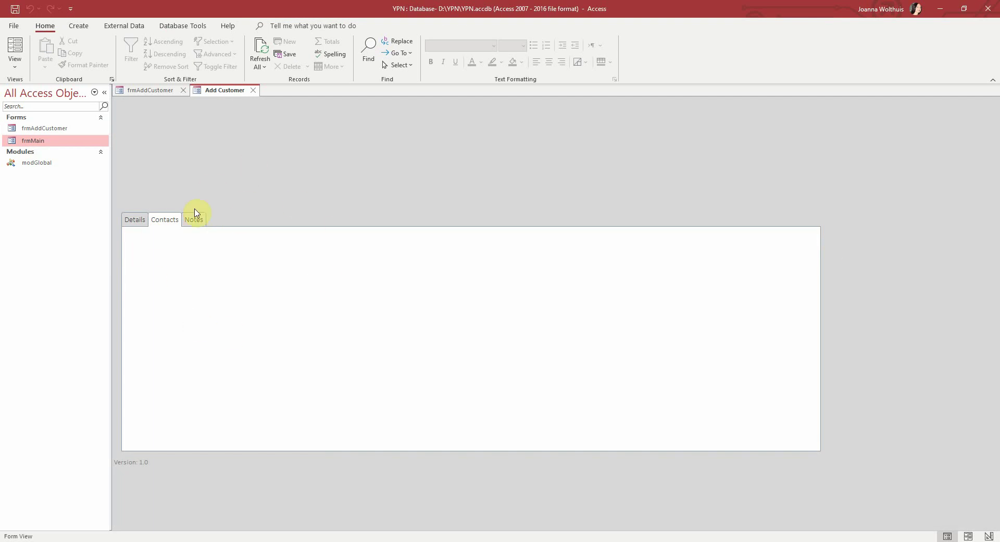
left_click(194, 223)
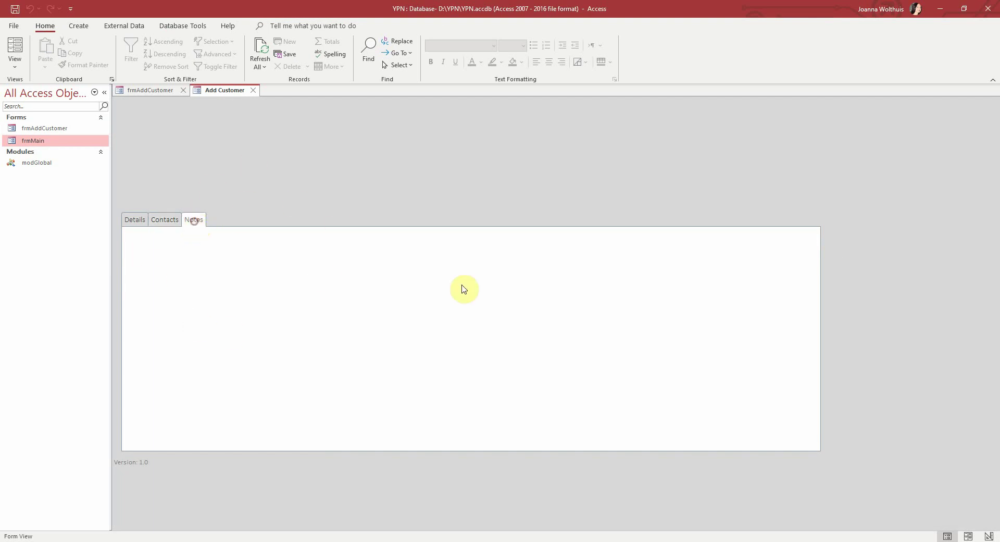
left_click(131, 220)
- Return frmMain to Design View and shift the Version label to about 0.5 cm from the left, in line with the tab control
right_click(216, 90)
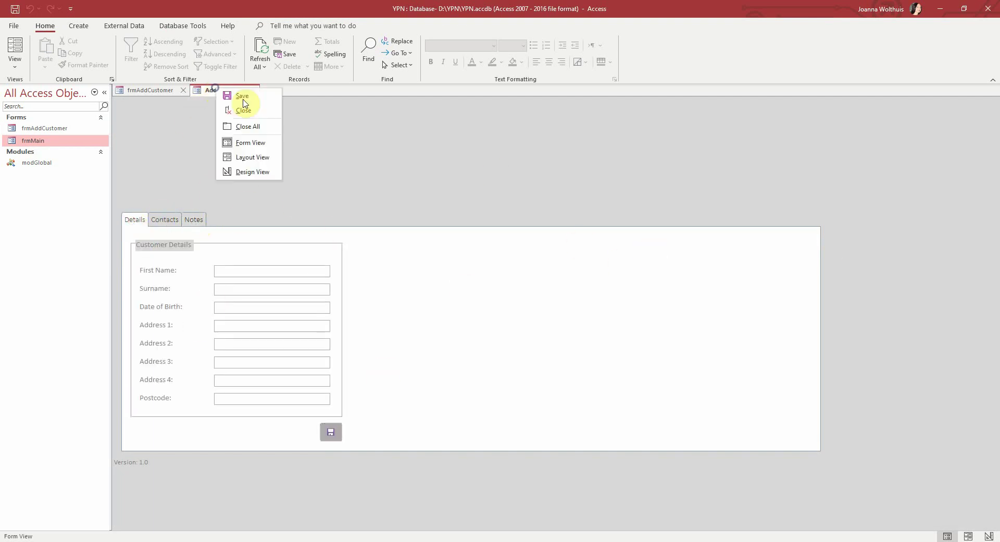
left_click(245, 170)
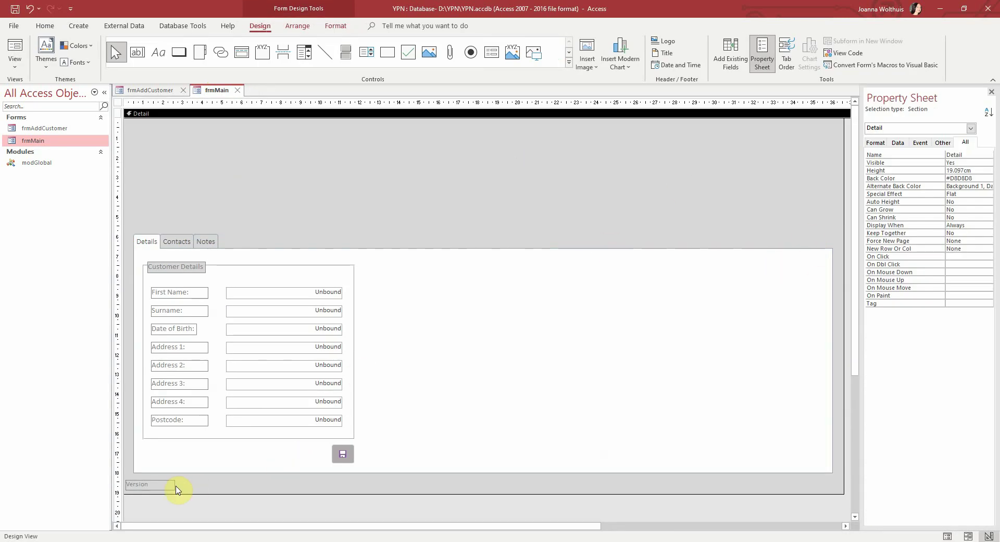
left_click(175, 487)
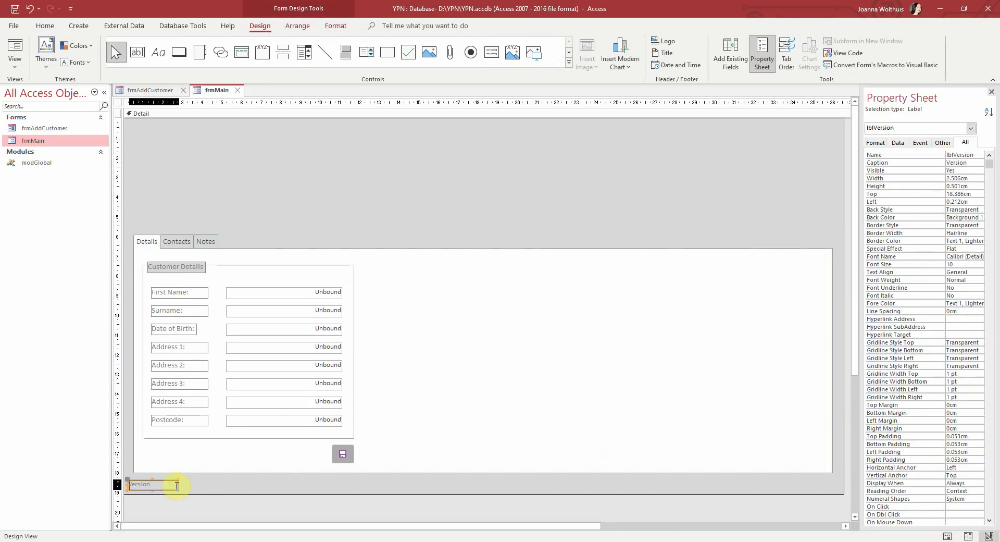
key("Right")
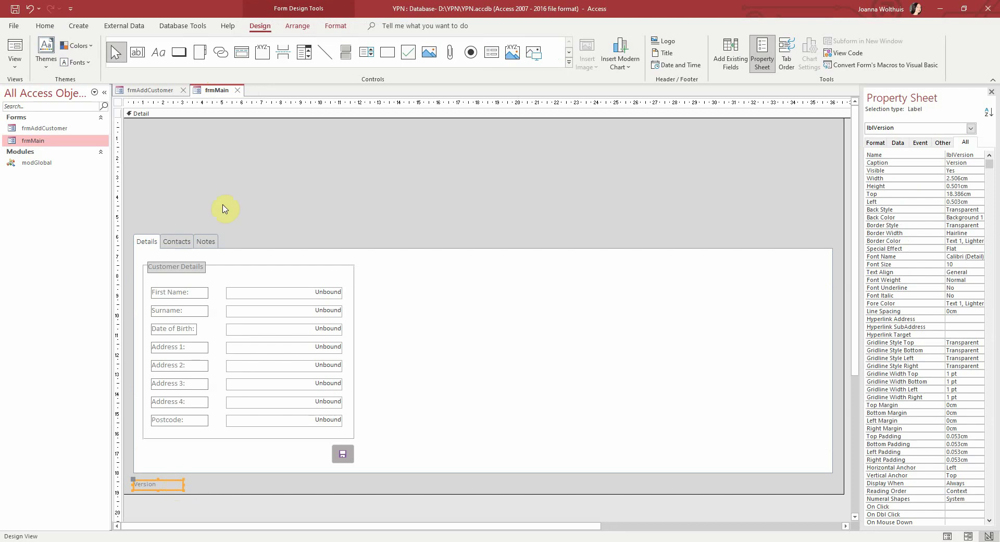
left_click(246, 194)
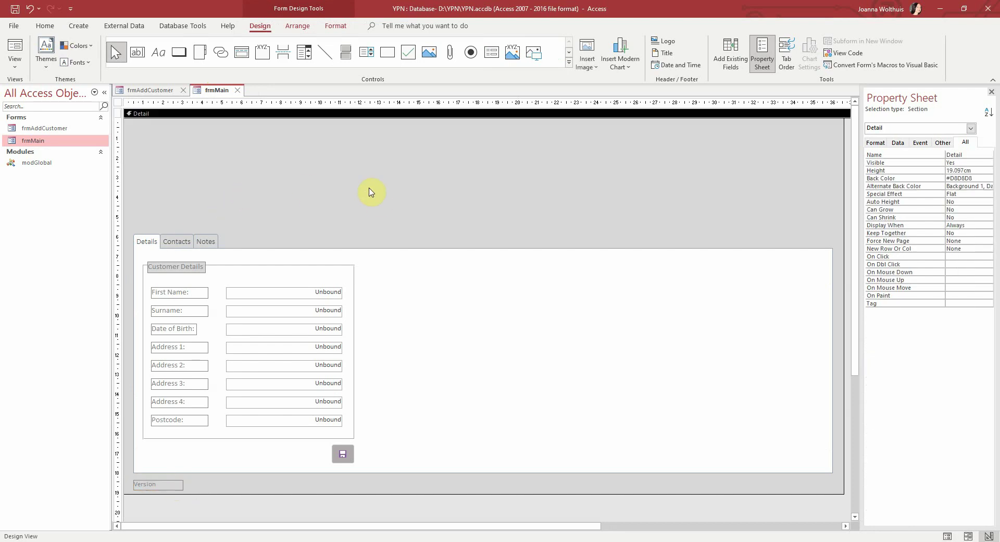